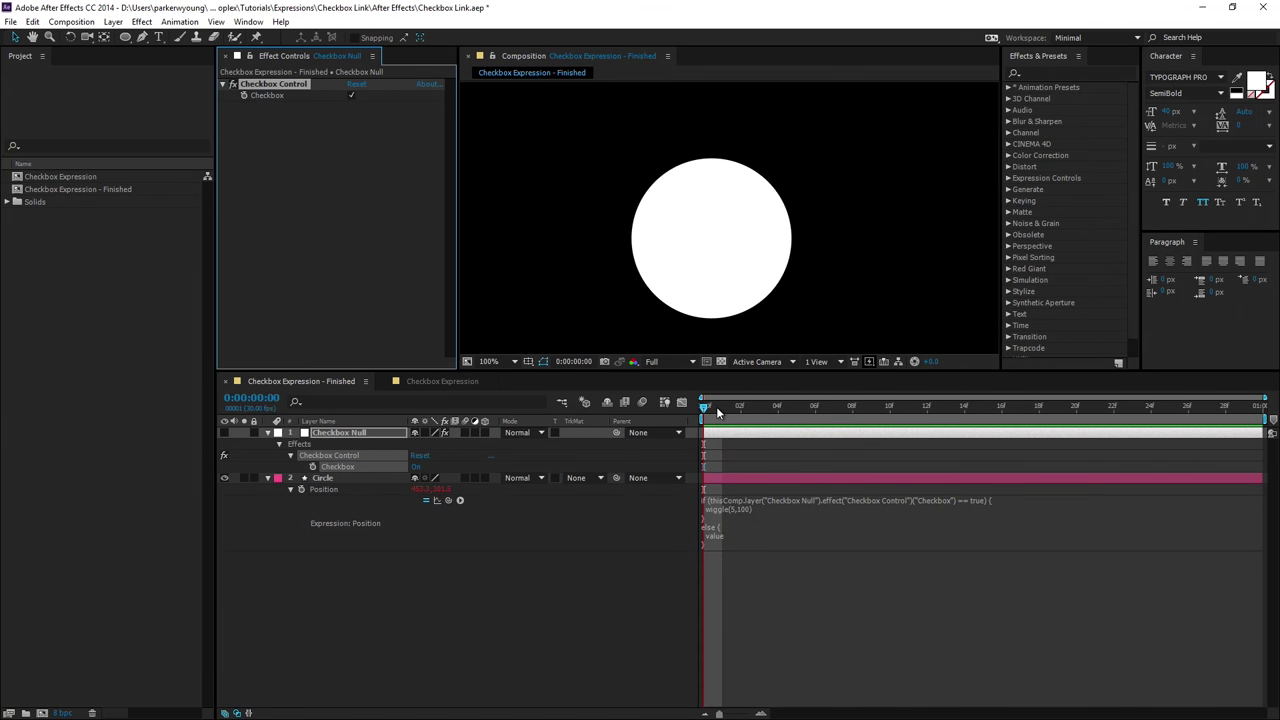
# Preview the circle's motion in the finished composition with the null's Checkbox switched on and off
pyautogui.click(610, 418)
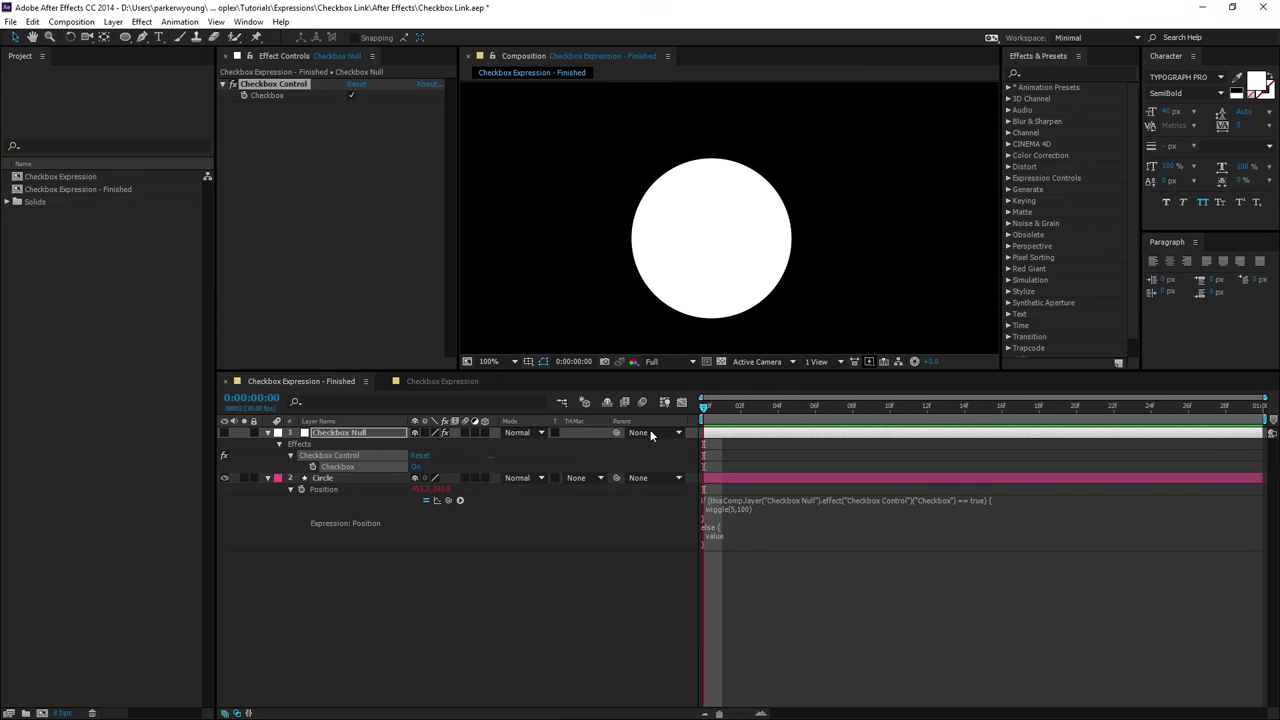
pyautogui.click(350, 95)
pyautogui.press('space')
pyautogui.moveTo(1096, 431); pyautogui.dragTo(701, 425)
pyautogui.click(351, 95)
pyautogui.press('space')
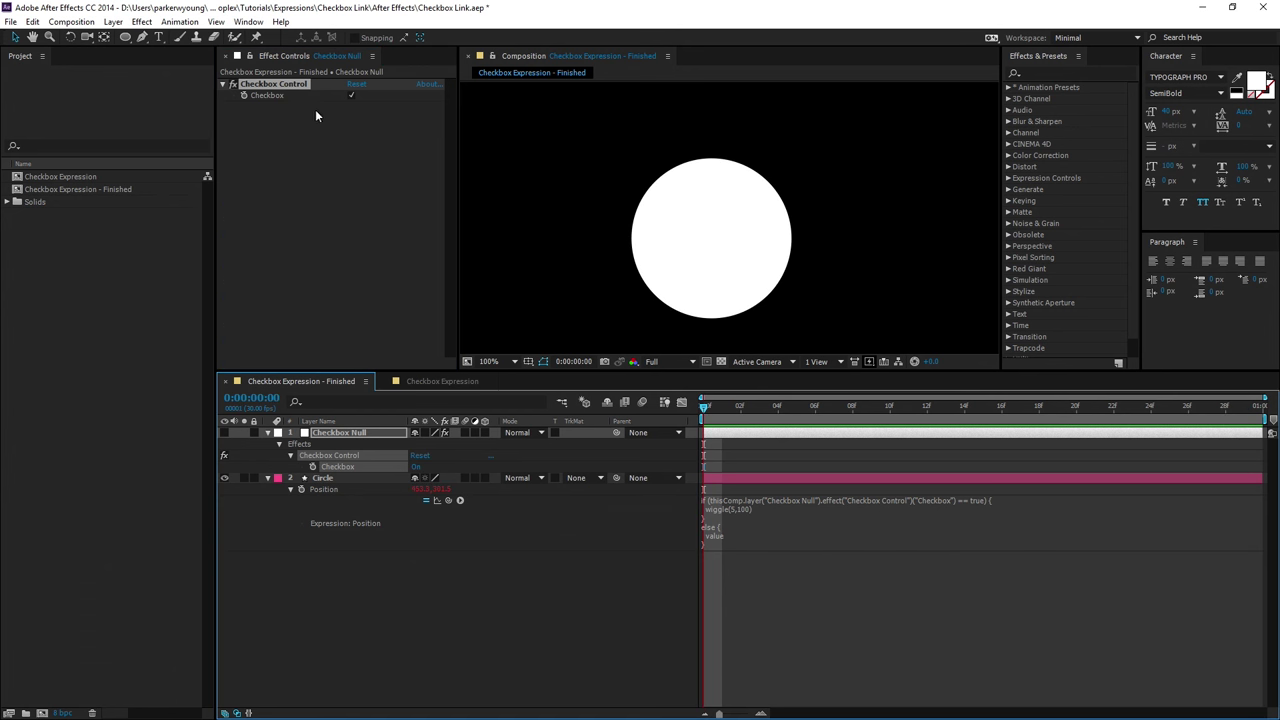
pyautogui.click(351, 95)
pyautogui.moveTo(705, 408); pyautogui.dragTo(949, 419)
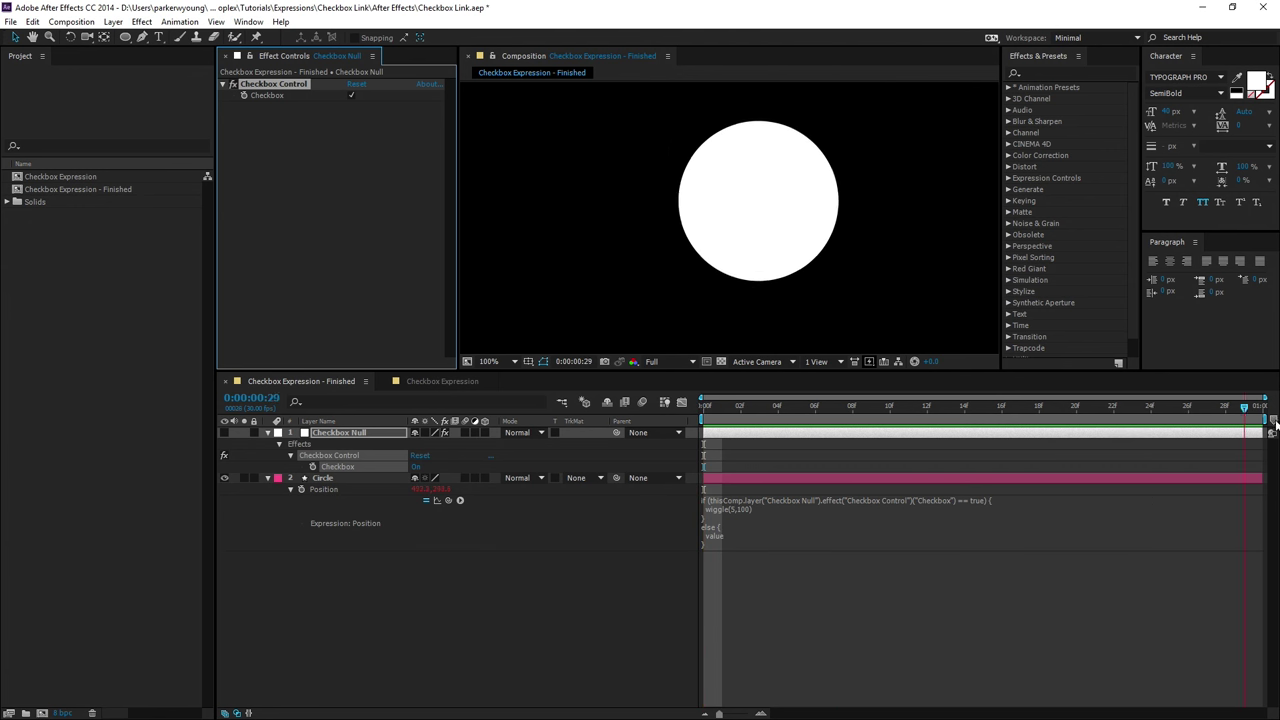
pyautogui.click(603, 404)
pyautogui.click(351, 95)
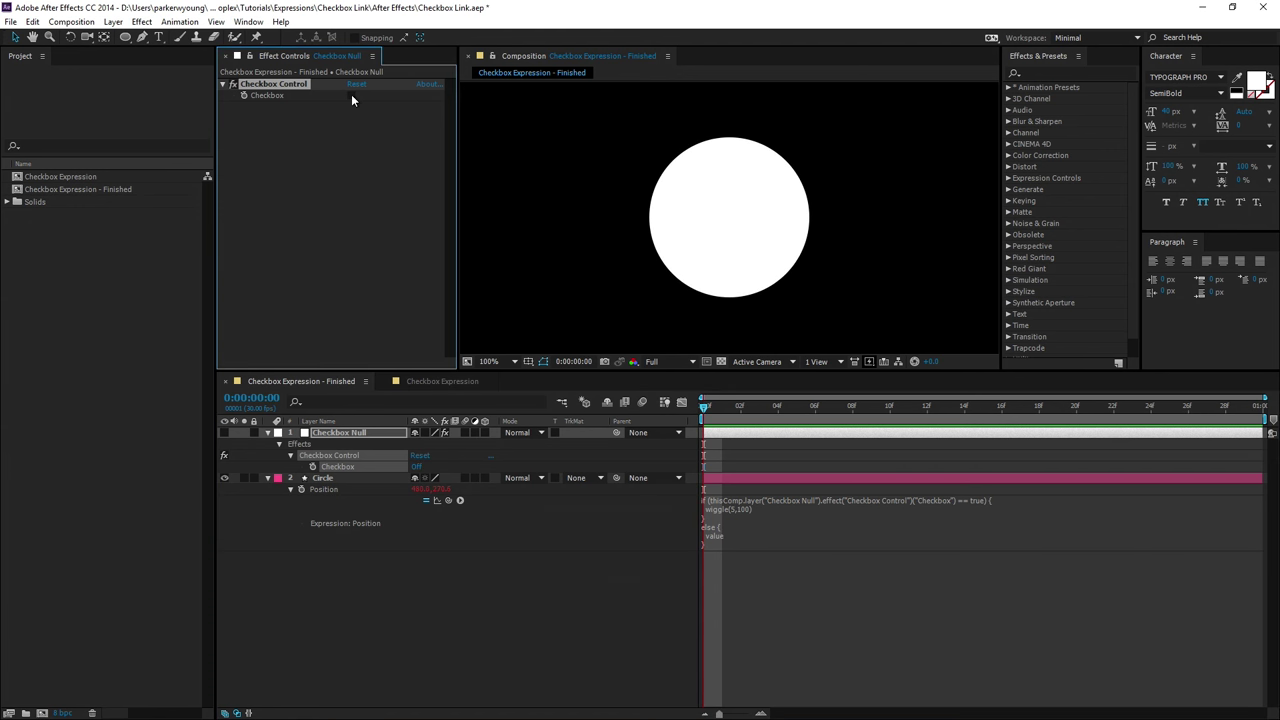
pyautogui.moveTo(778, 406); pyautogui.dragTo(705, 420)
pyautogui.click(351, 95)
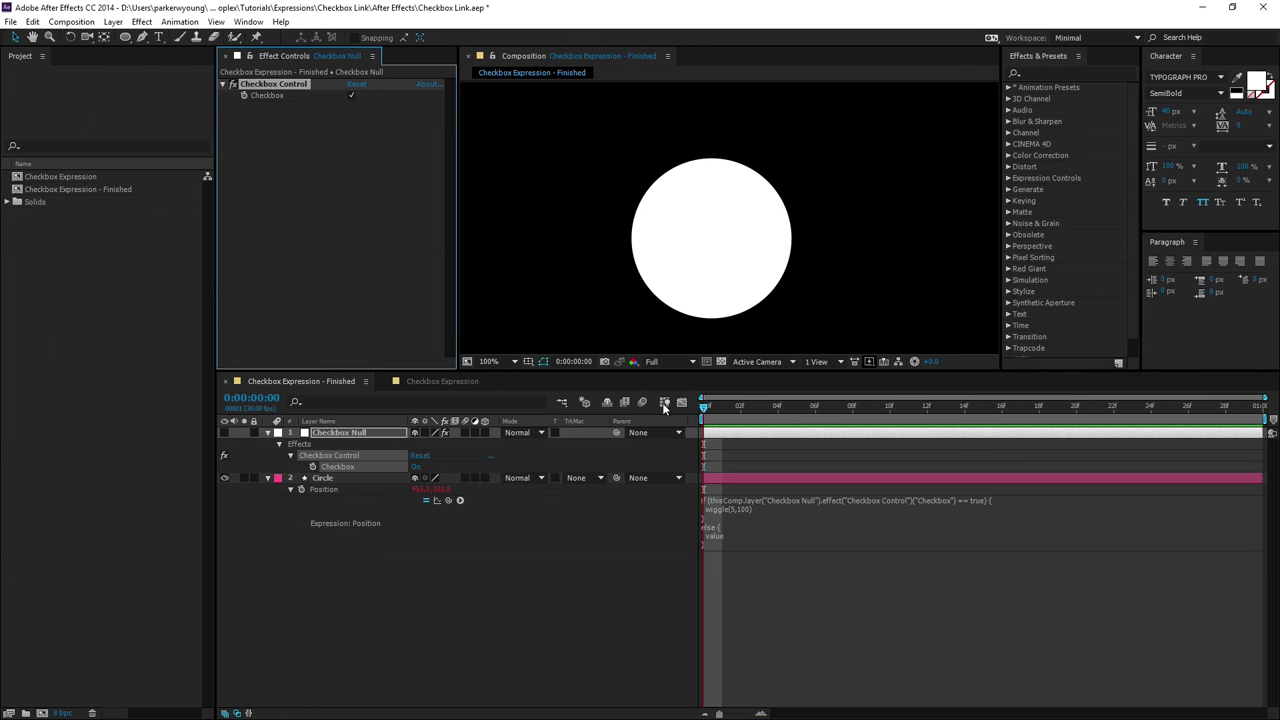
pyautogui.click(350, 94)
pyautogui.moveTo(734, 404); pyautogui.dragTo(469, 443)
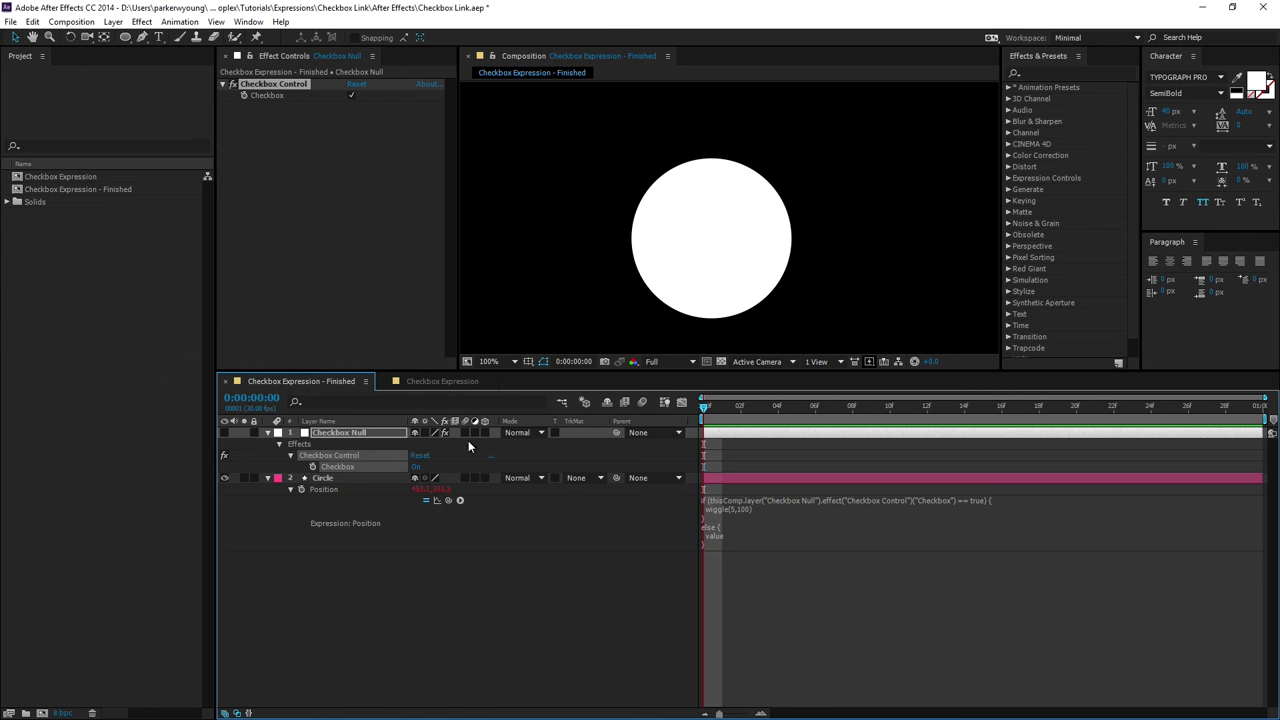
# In the Checkbox Expression composition, create an ellipse shape layer and set the ellipse path's size to 240 by 240
pyautogui.click(444, 381)
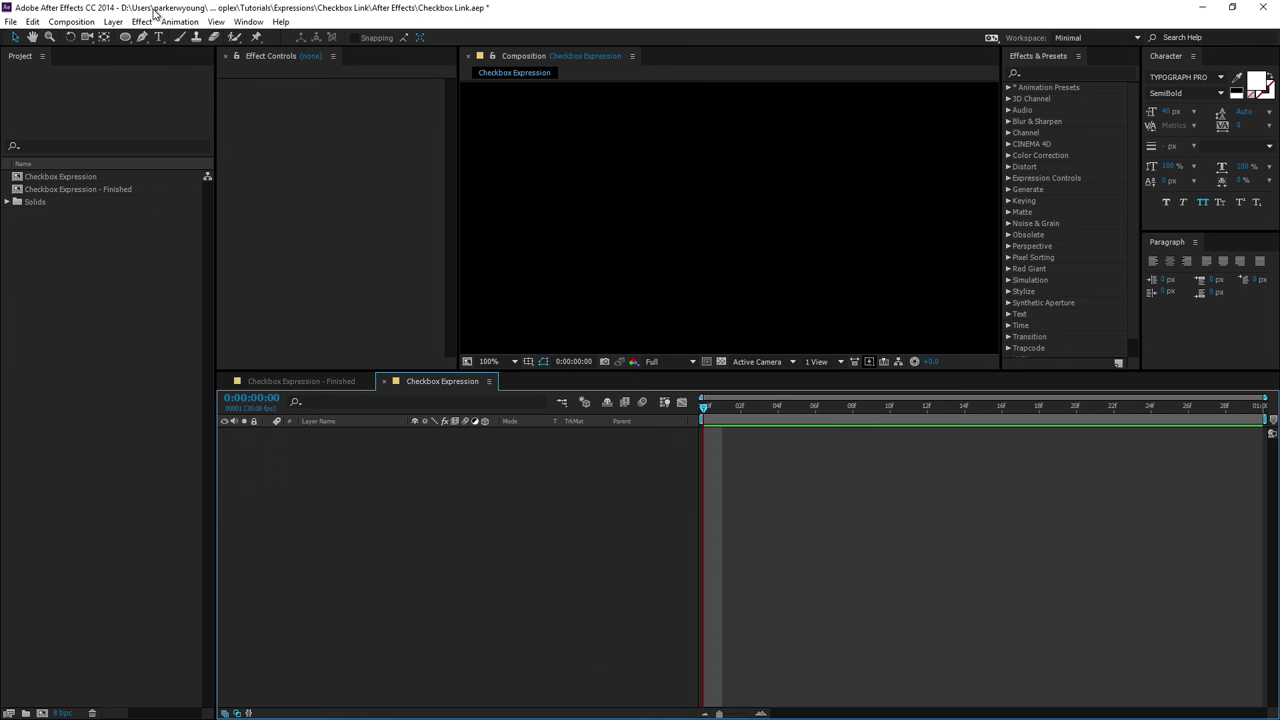
pyautogui.doubleClick(125, 37)
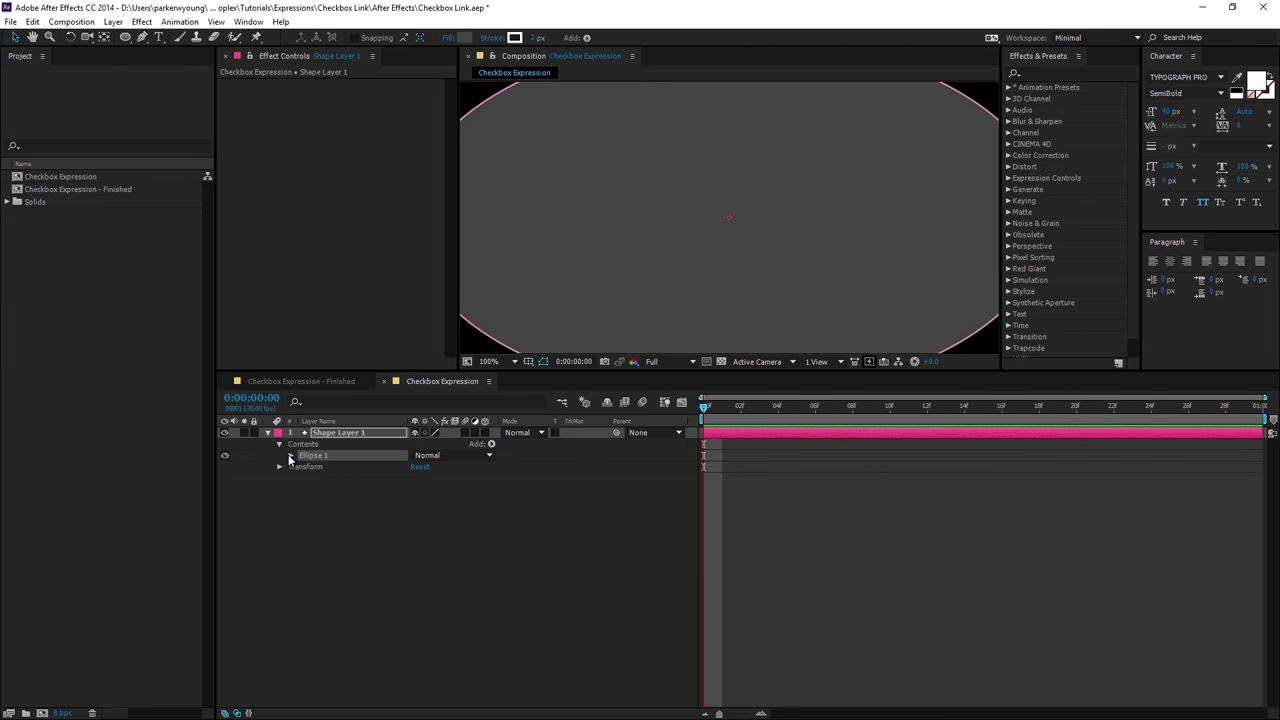
pyautogui.click(291, 455)
pyautogui.click(302, 467)
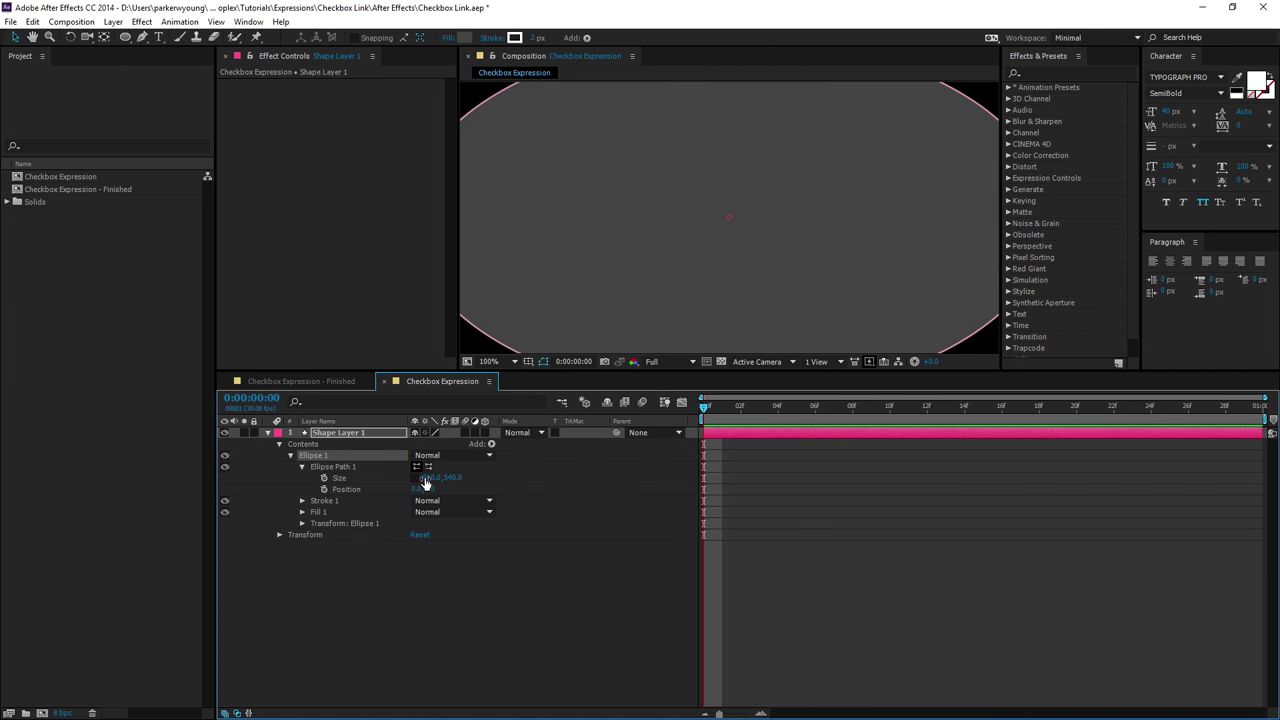
pyautogui.click(428, 478)
pyautogui.write('240')
pyautogui.press('Tab')
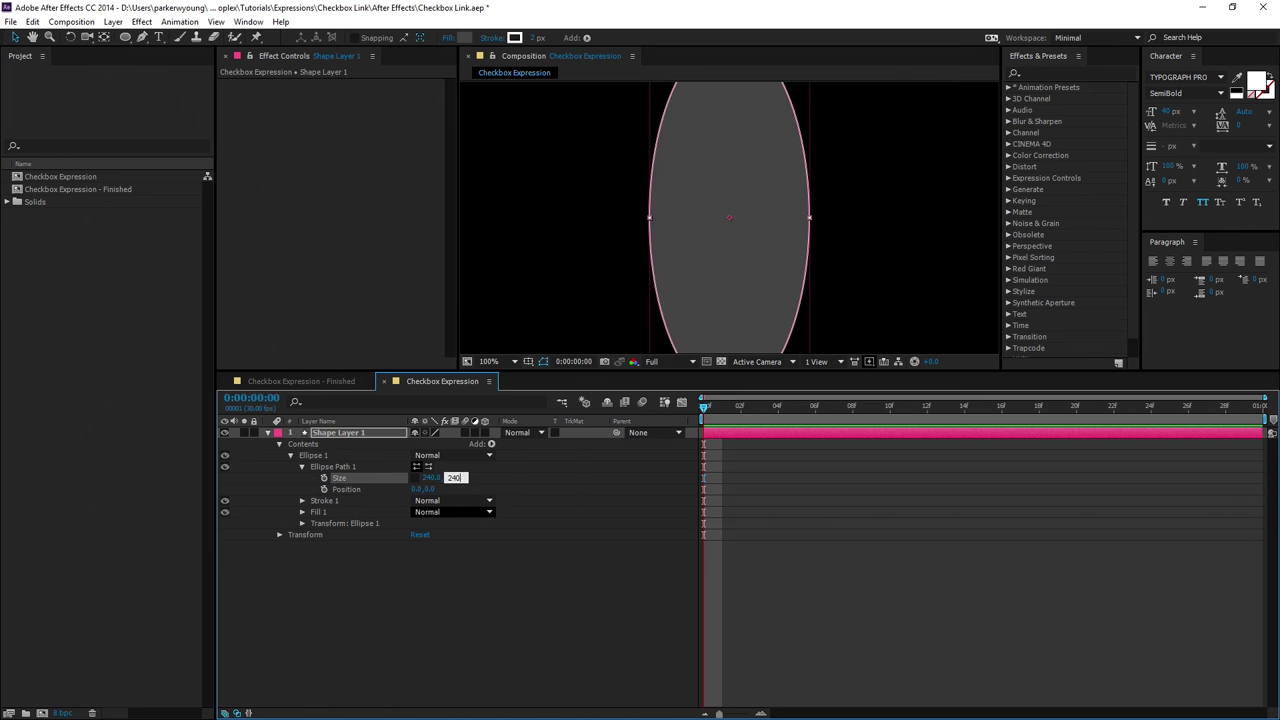
pyautogui.write('240')
pyautogui.press('Return')
# Delete the ellipse's stroke and set its fill color to ffffff
pyautogui.click(326, 502)
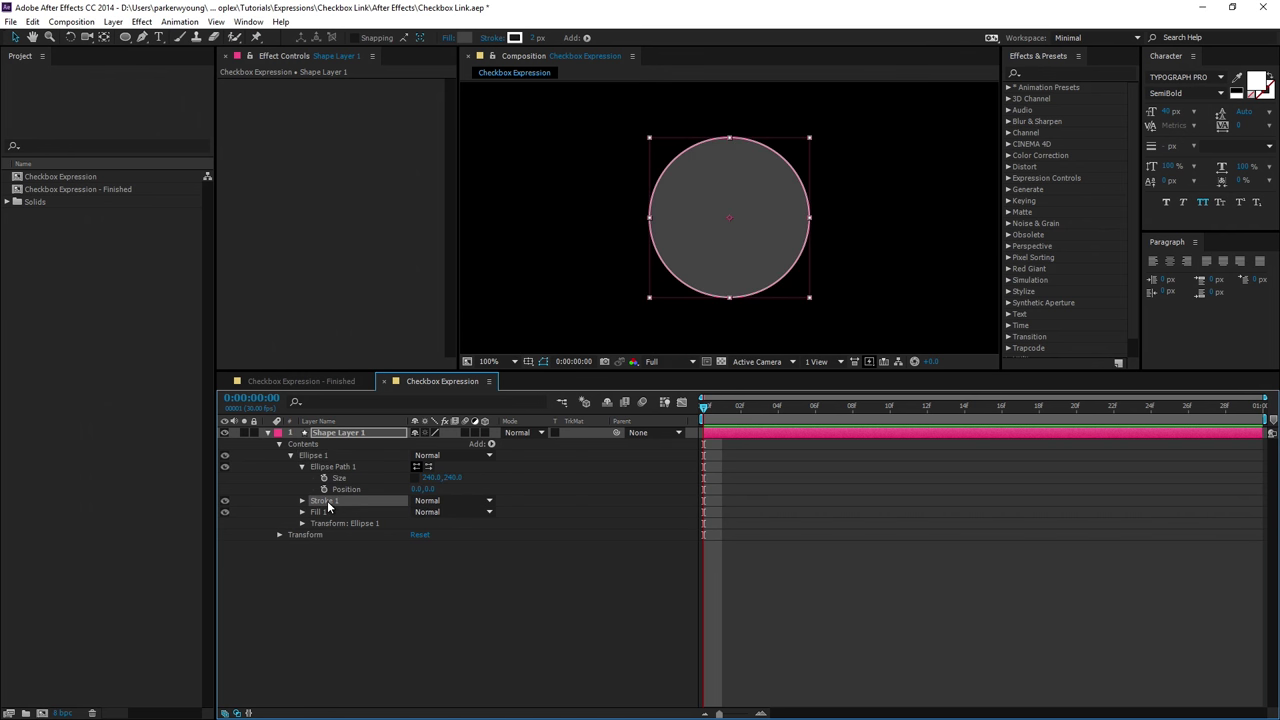
pyautogui.press('Delete')
pyautogui.click(302, 500)
pyautogui.click(418, 535)
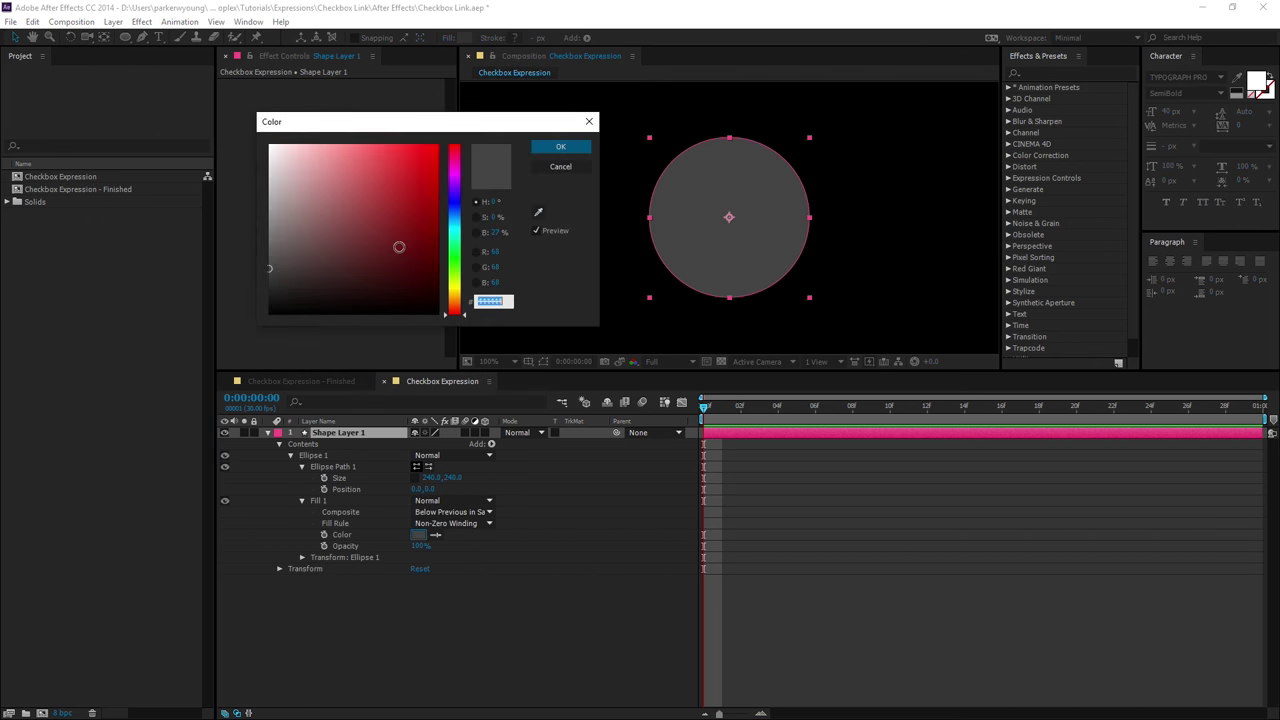
pyautogui.write('ffffff')
pyautogui.press('Return')
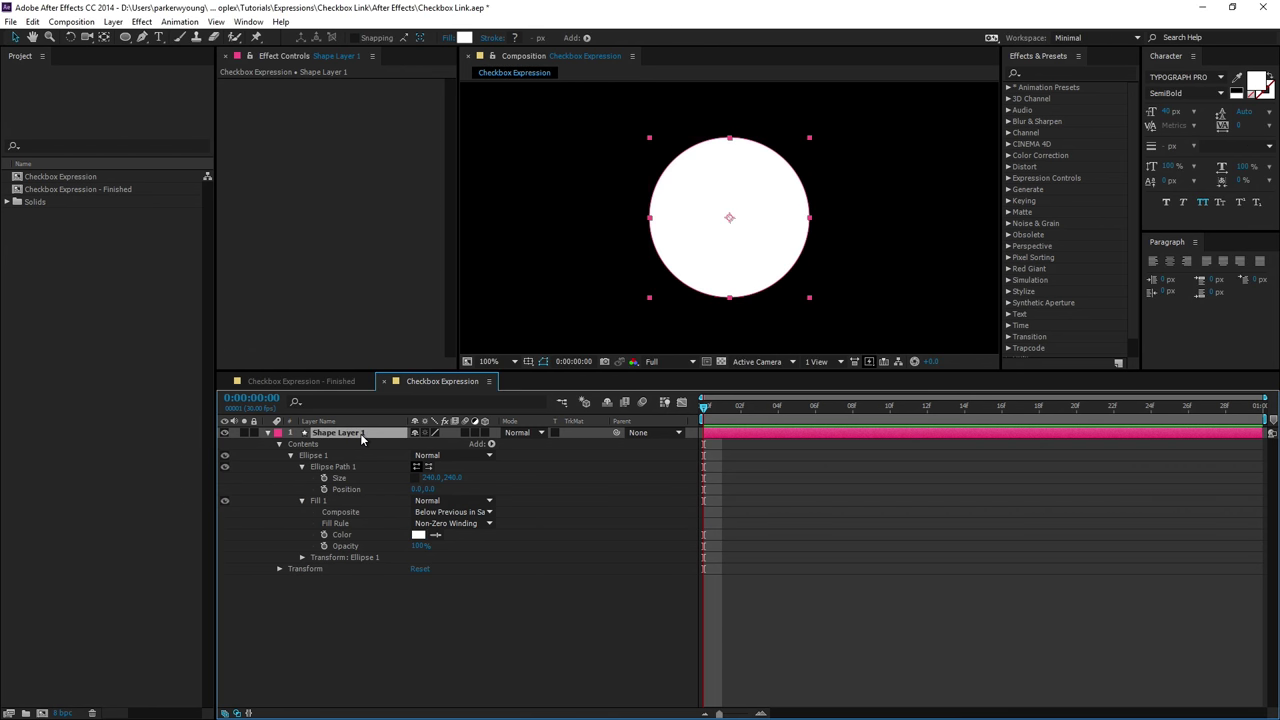
# Rename the shape layer as Circle and reveal only its Position property
pyautogui.press('Return')
pyautogui.write('Circle')
pyautogui.press('Return')
pyautogui.press('p')
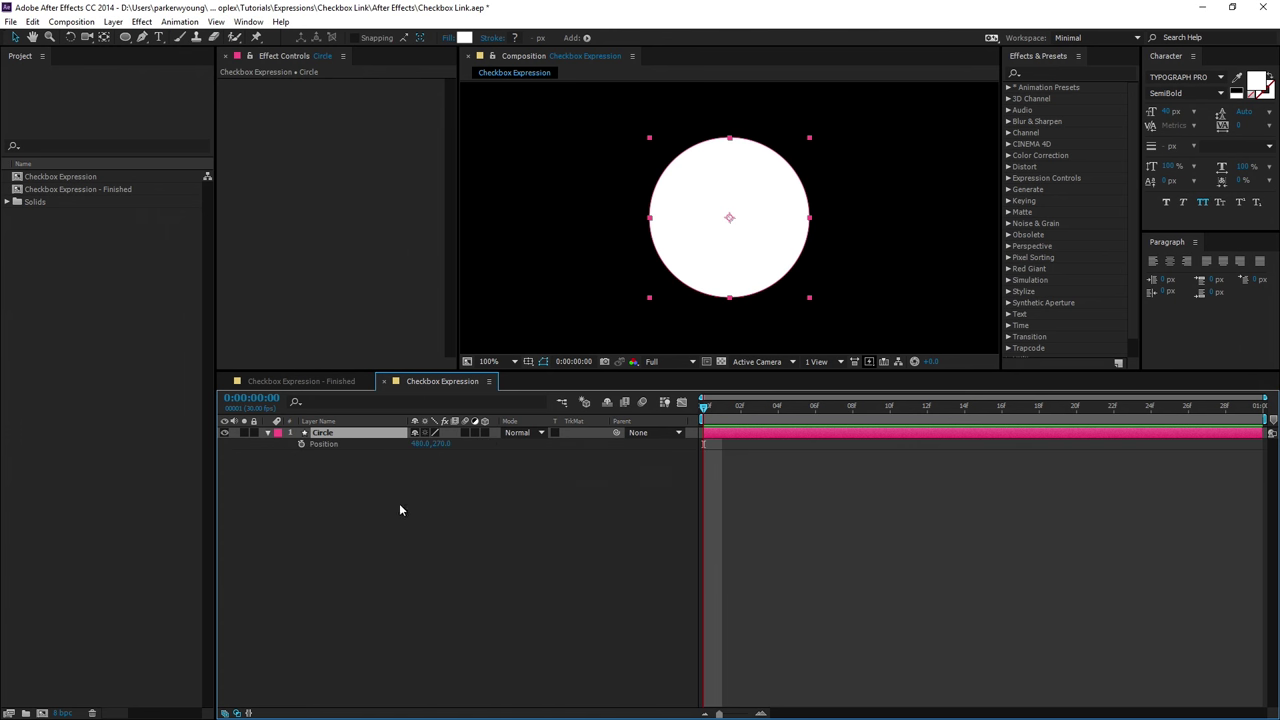
# Apply the Checkbox Control expression effect to the Circle layer
pyautogui.click(141, 21)
pyautogui.moveTo(119, 190)
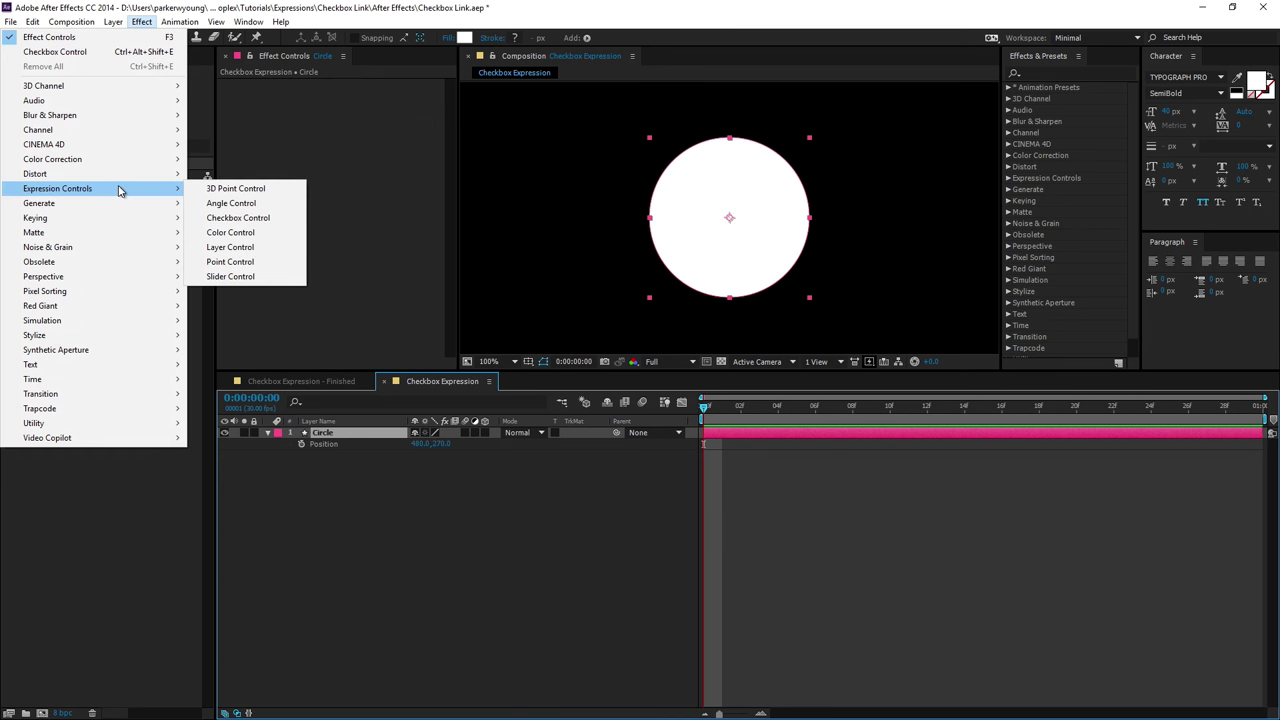
pyautogui.click(238, 218)
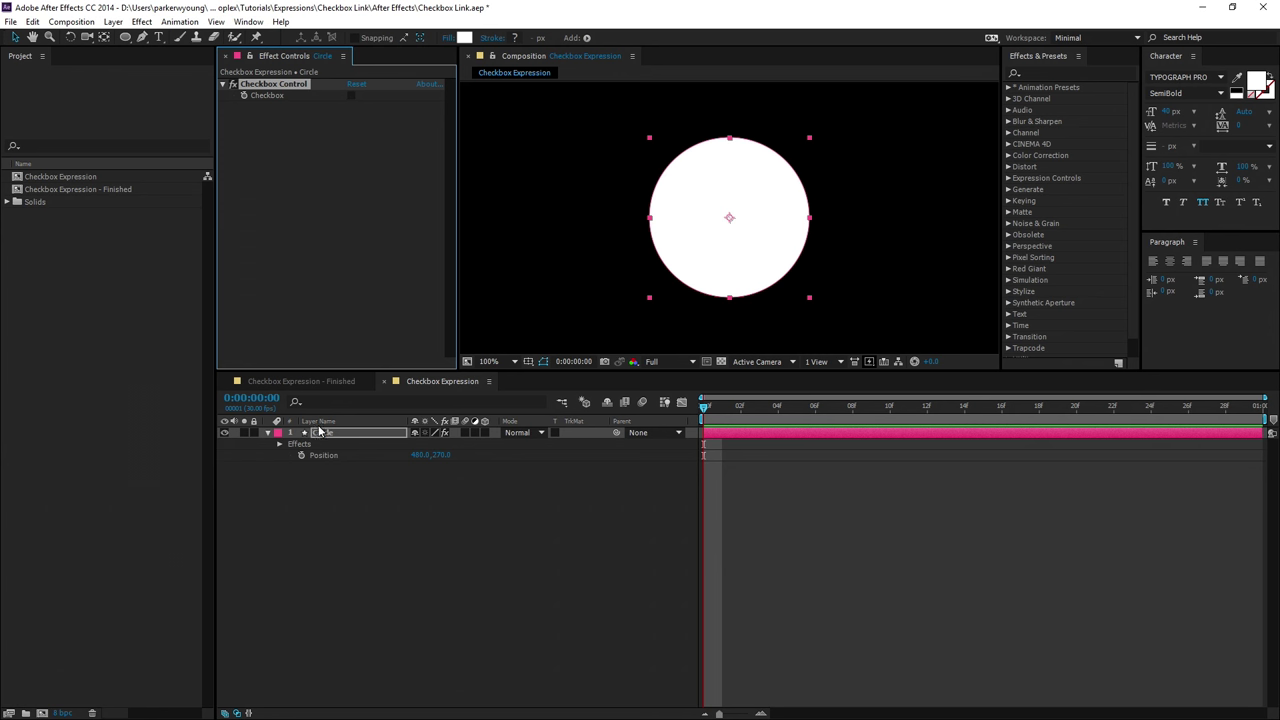
# Add an expression to the Circle layer's Position and replace the default text with the opening of a condition, "if ("
pyautogui.click(336, 456)
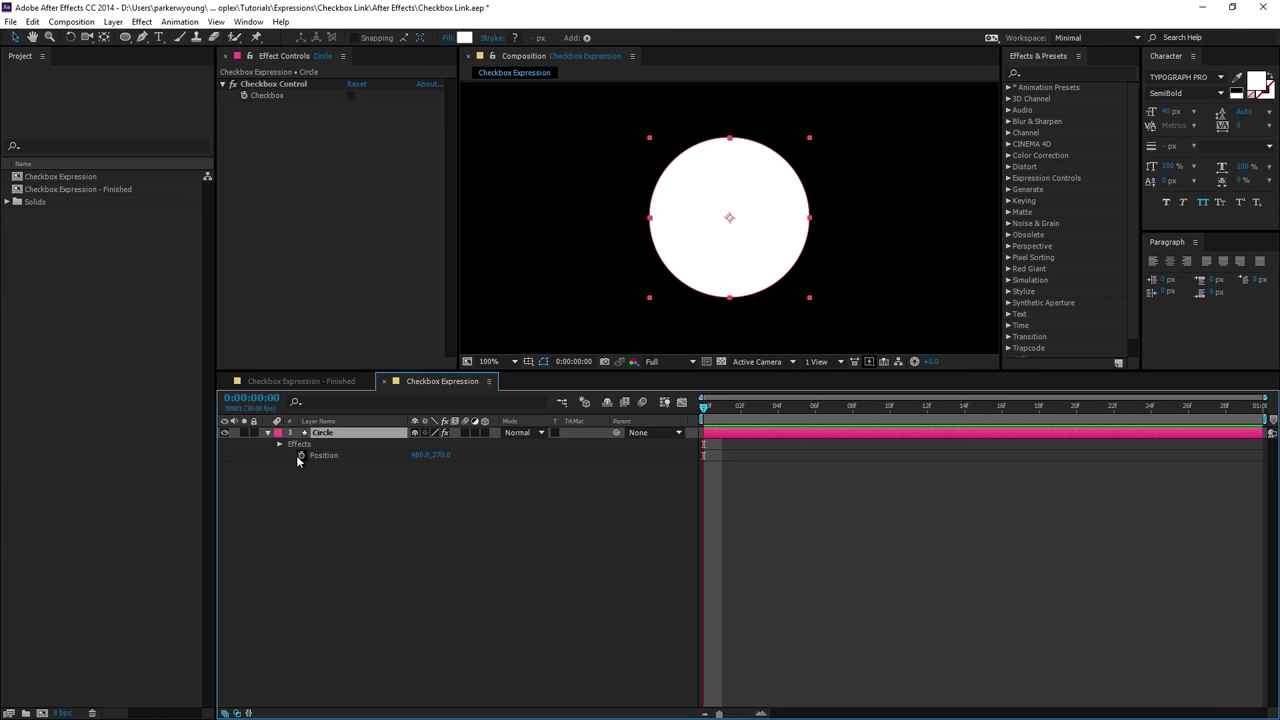
pyautogui.keyDown('alt'); pyautogui.click(302, 455); pyautogui.keyUp('alt')
pyautogui.click(767, 466)
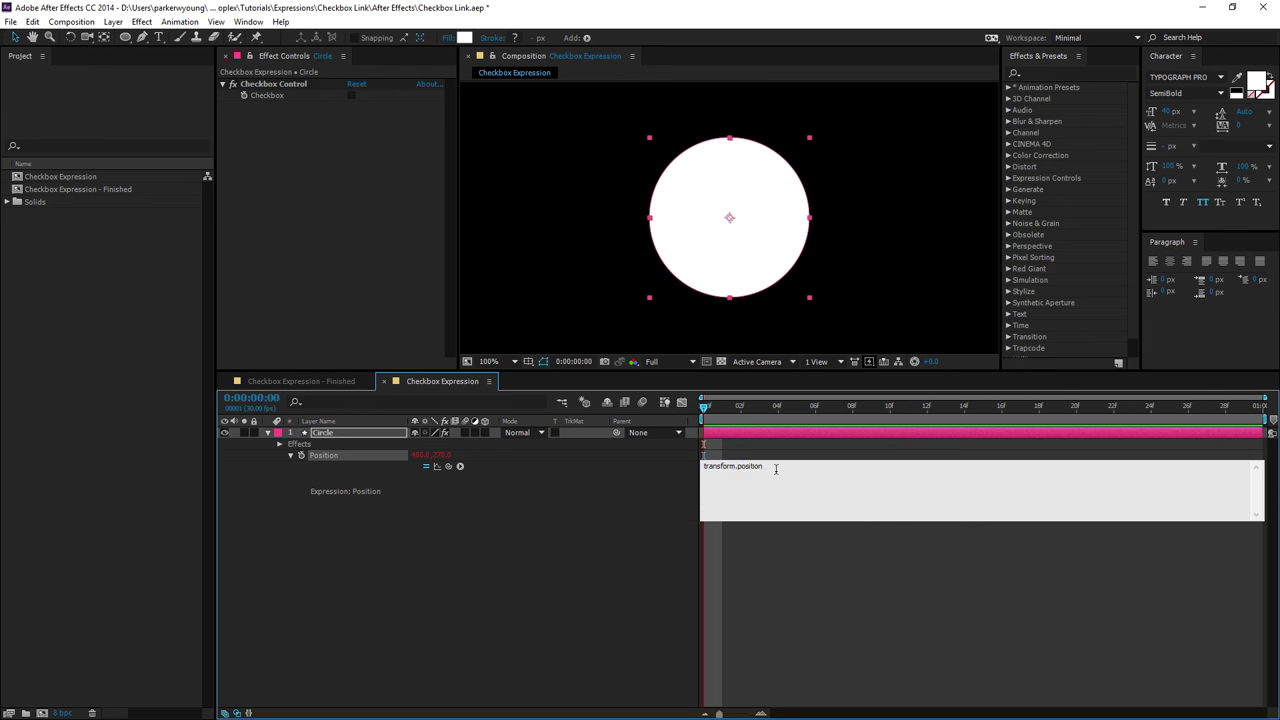
pyautogui.moveTo(775, 468); pyautogui.dragTo(645, 461)
pyautogui.press('BackSpace')
pyautogui.write('iif')
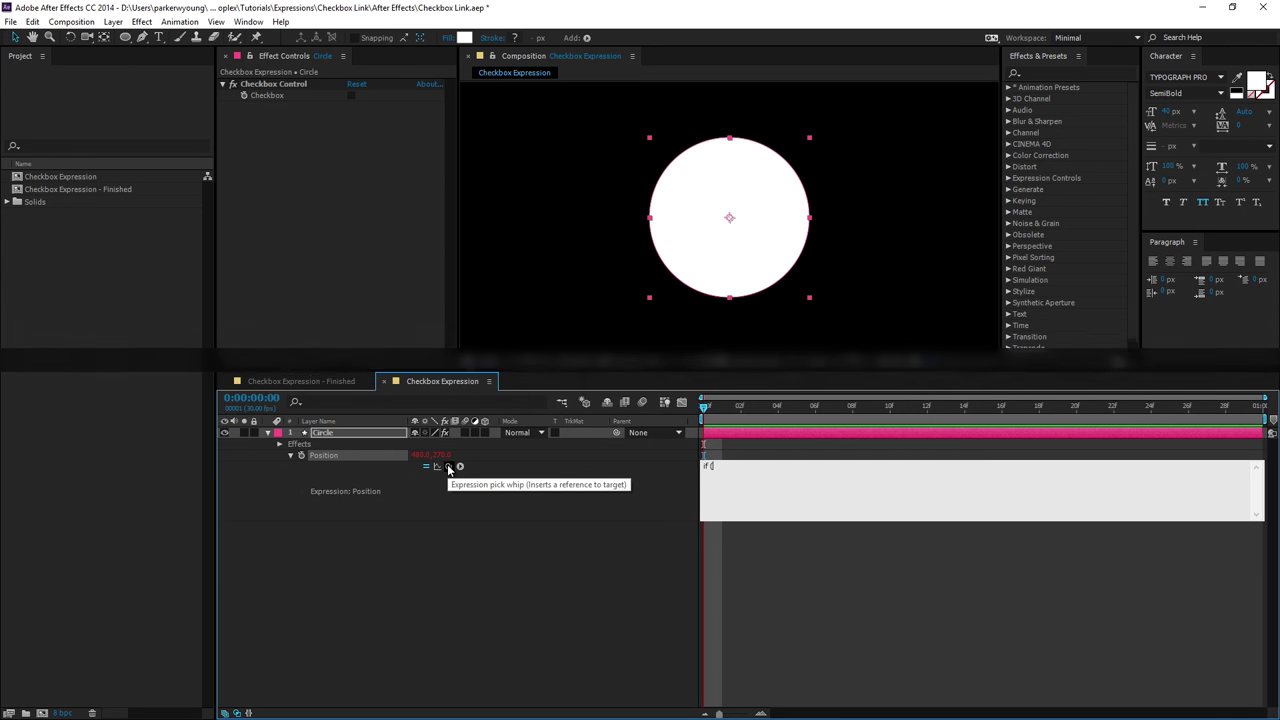
# Link the condition to the Checkbox property of the Checkbox Control effect and complete it with "== true) {"
pyautogui.moveTo(458, 467); pyautogui.dragTo(272, 98)
pyautogui.moveTo(711, 466); pyautogui.dragTo(860, 468)
pyautogui.click(857, 467)
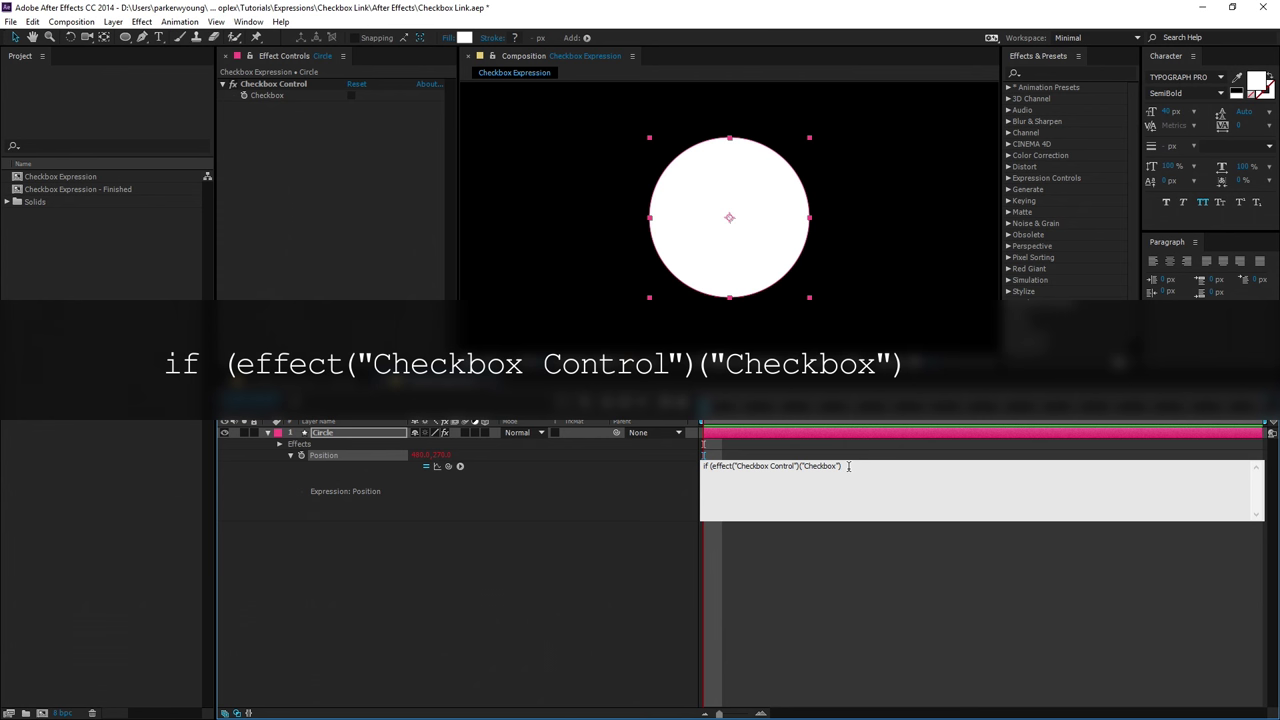
pyautogui.write('== true')
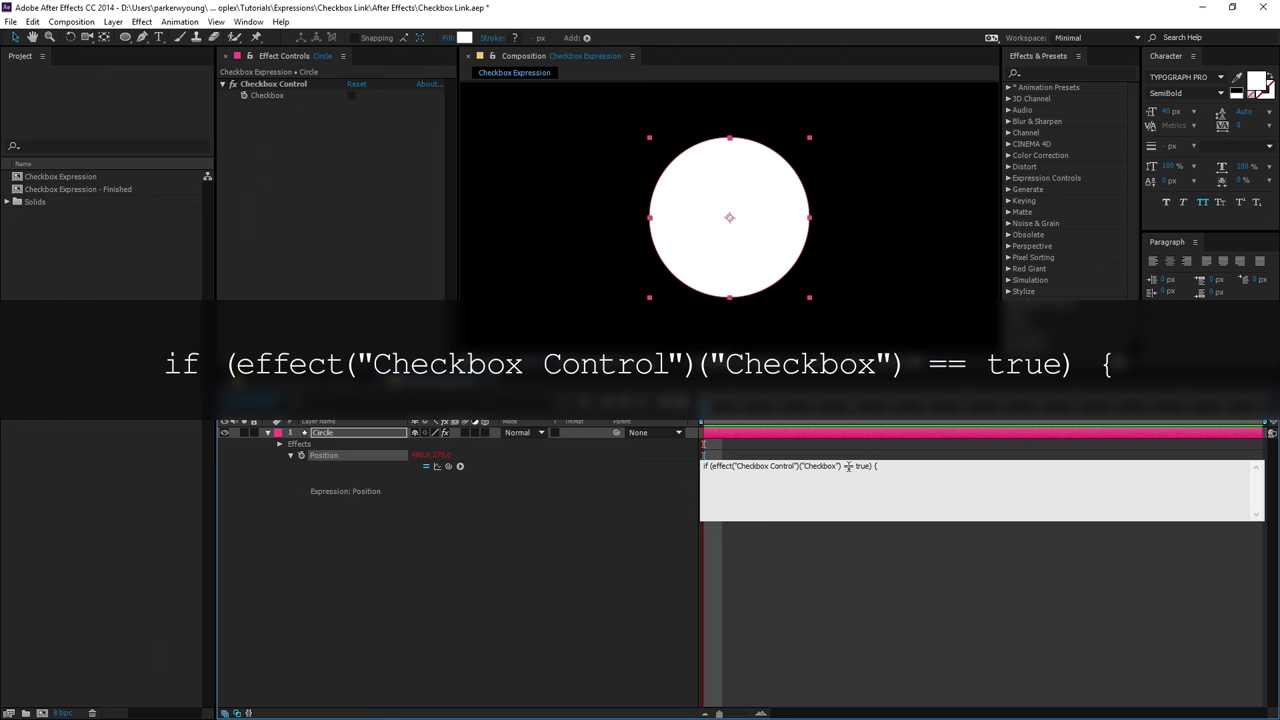
pyautogui.write(') {')
pyautogui.press('Return')
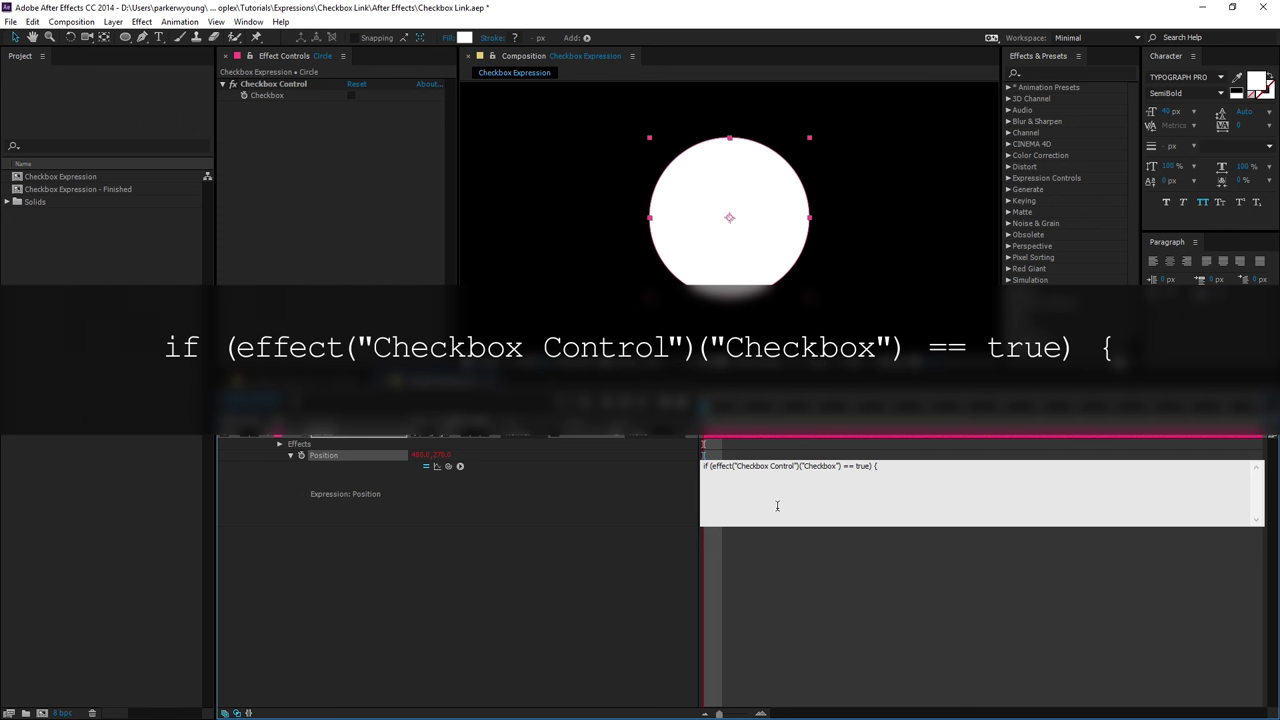
# Enter wiggle(5,100) as the body of the if block and close the block with a brace
pyautogui.write('wiggle(5')
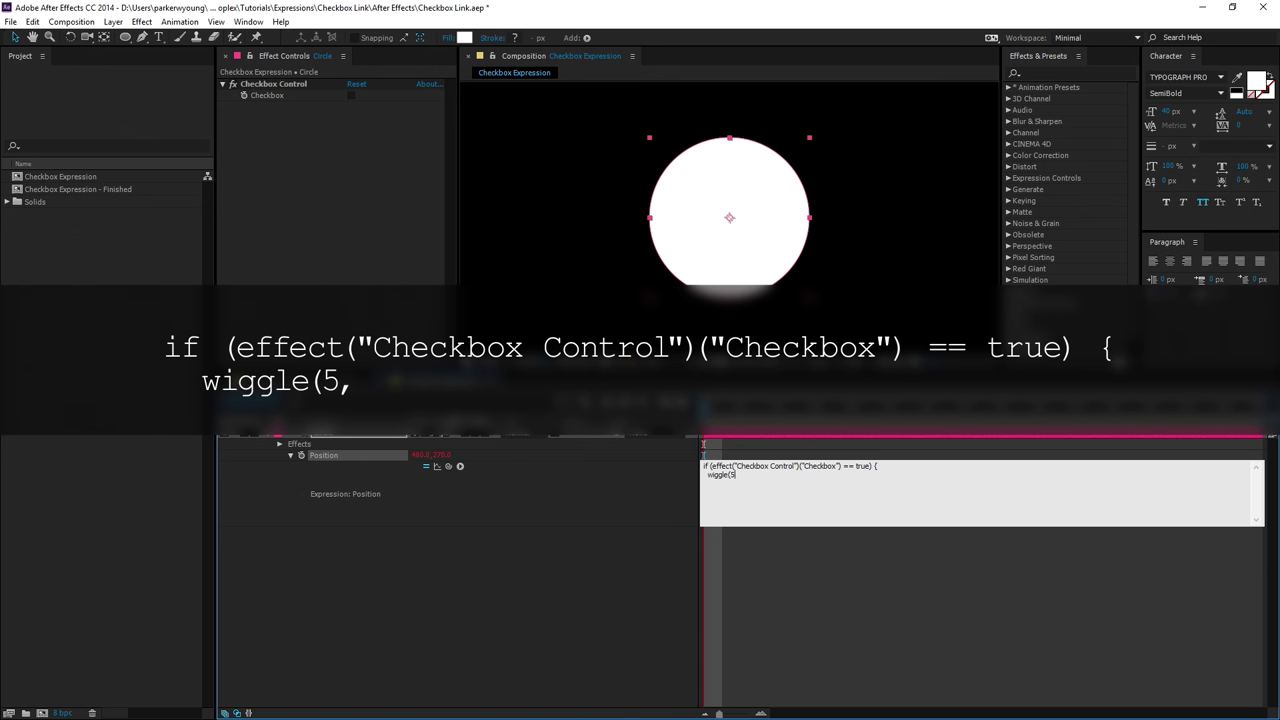
pyautogui.write(',100')
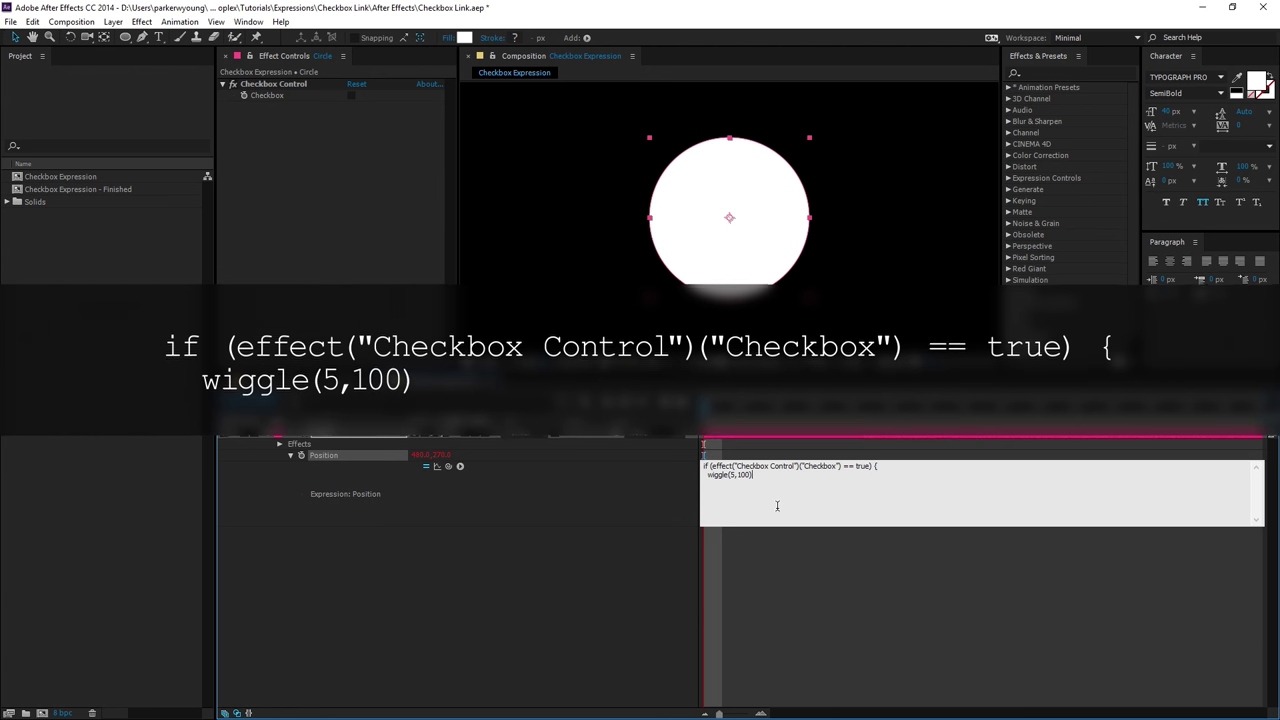
pyautogui.press('Return')
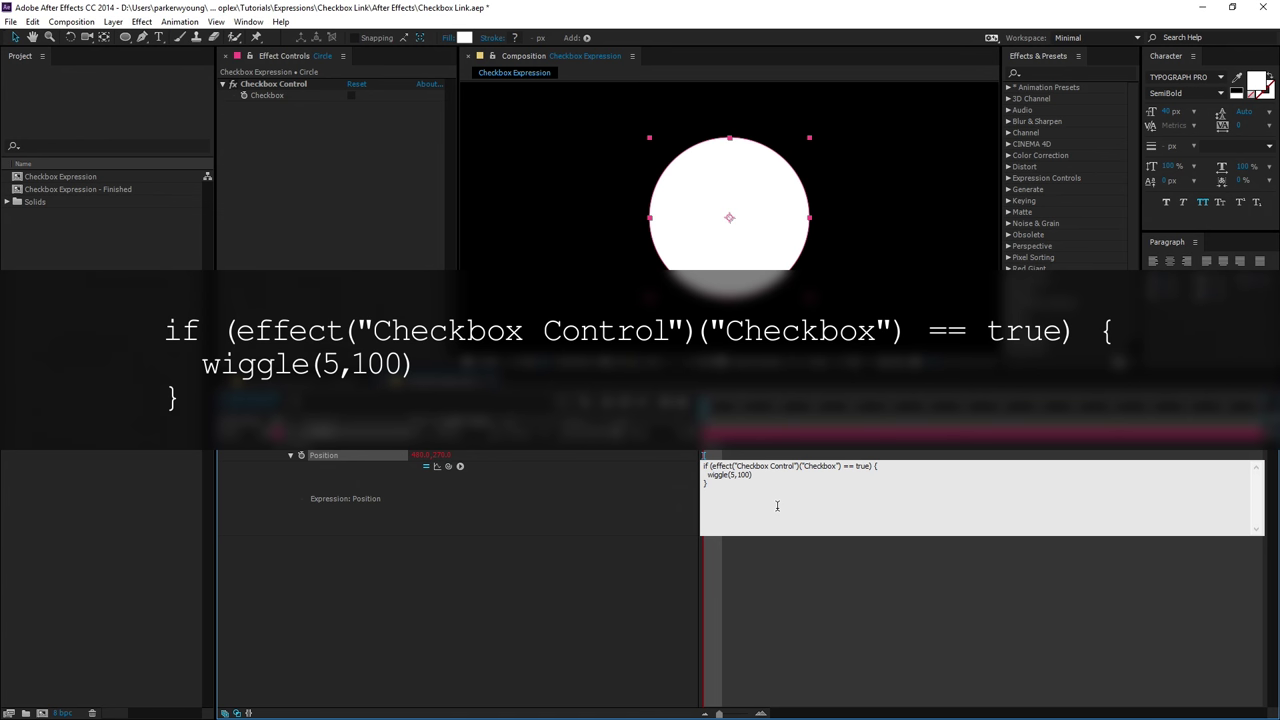
# Add an else block containing value to the Position expression, close it with a brace and apply the expression
pyautogui.press('Return')
pyautogui.write('else {')
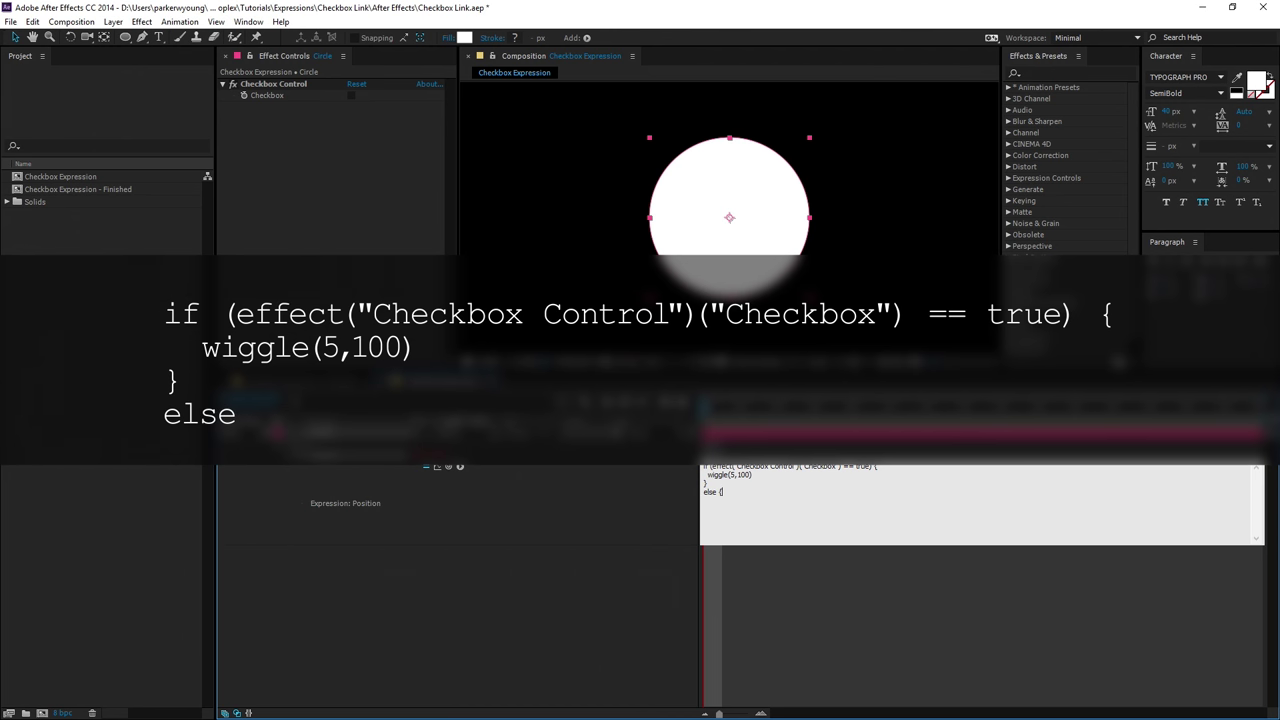
pyautogui.press('Return')
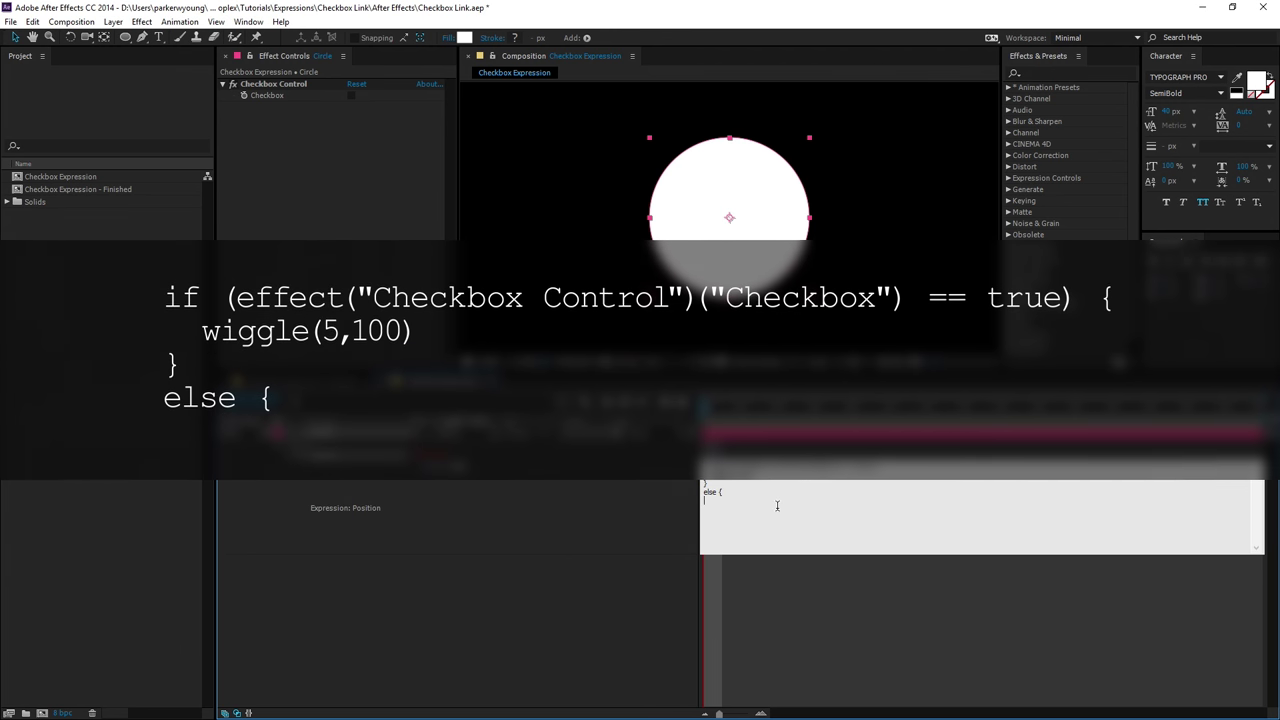
pyautogui.write('value')
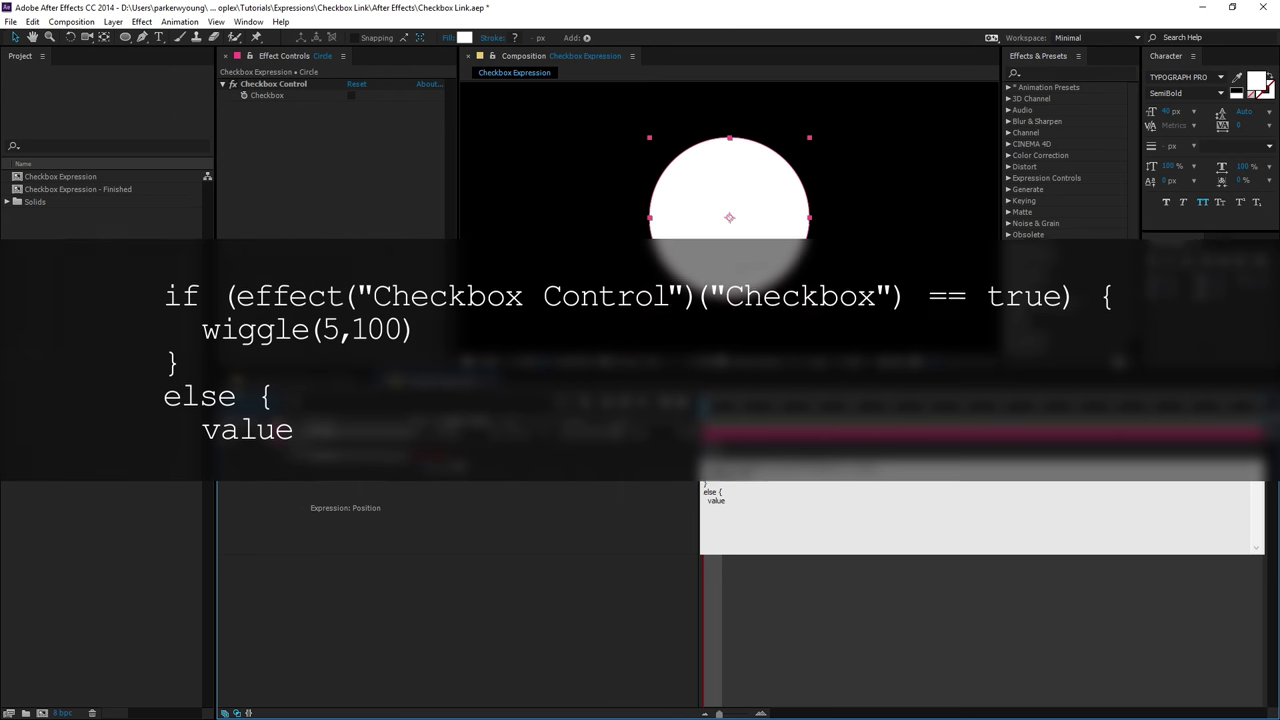
pyautogui.press('Return')
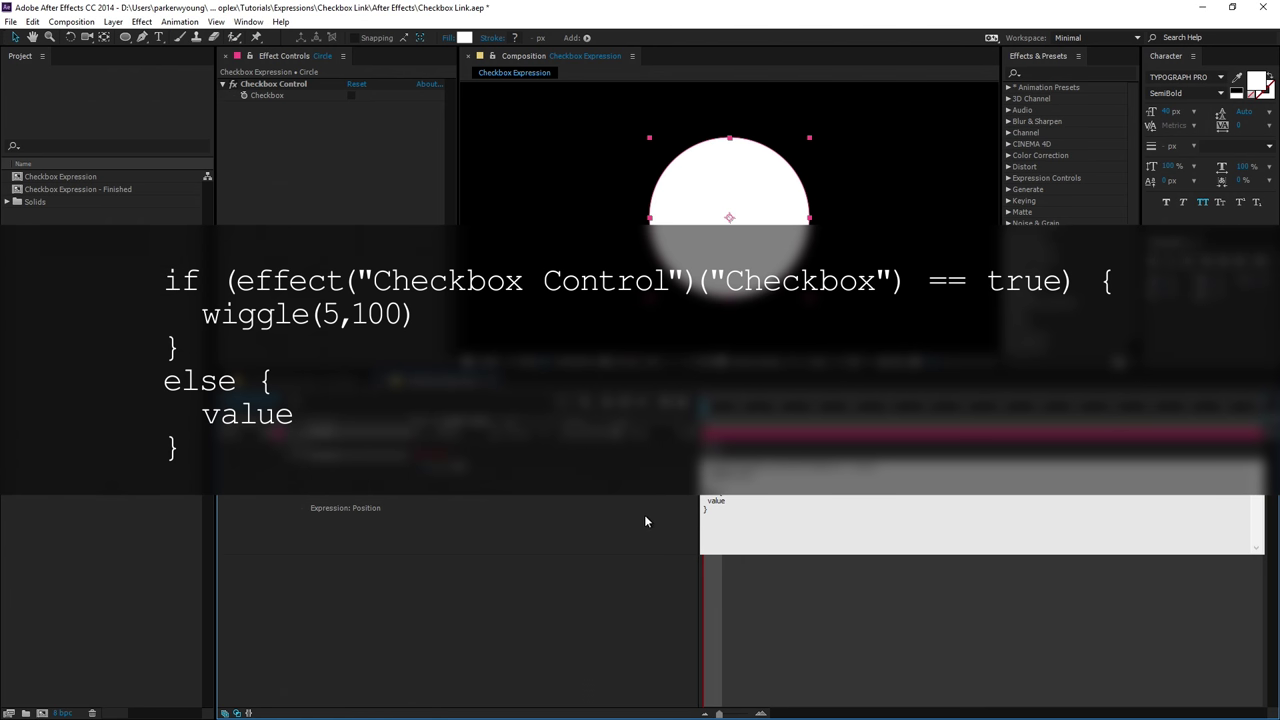
pyautogui.click(676, 485)
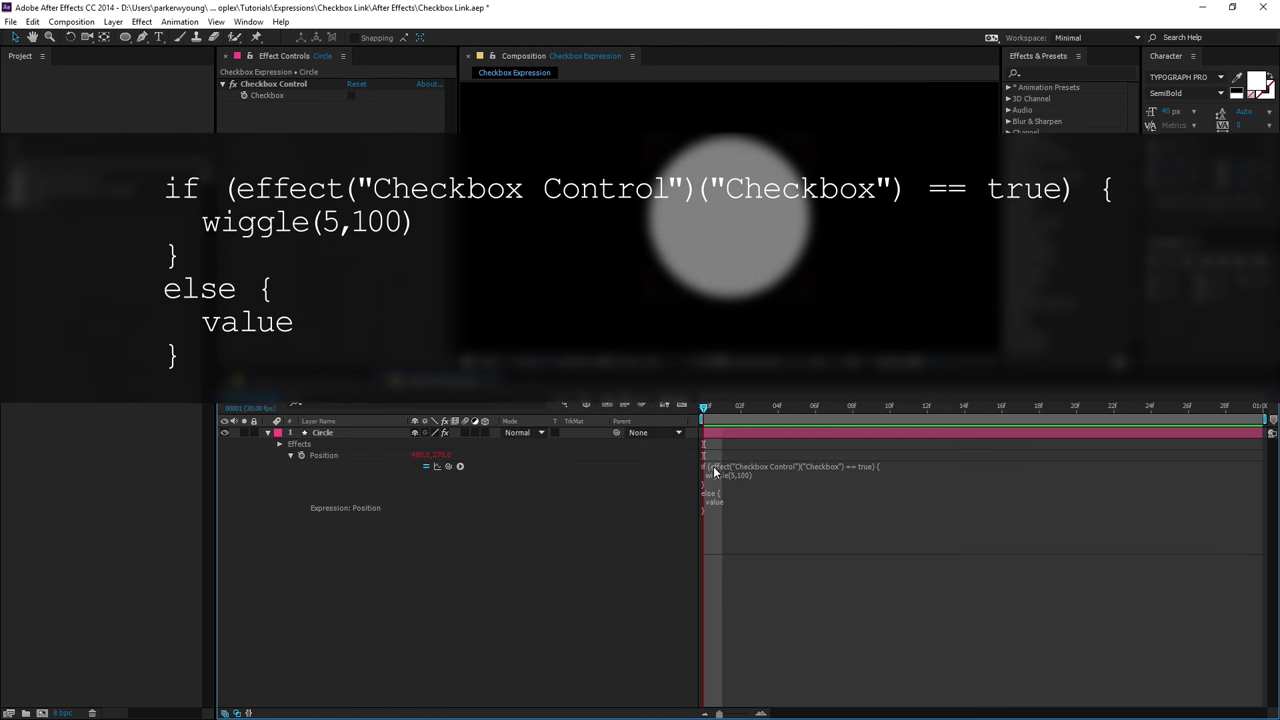
# Examine the checkbox condition, the wiggle arguments and the else value in the Position expression
pyautogui.click(702, 466)
pyautogui.moveTo(703, 466); pyautogui.dragTo(873, 467)
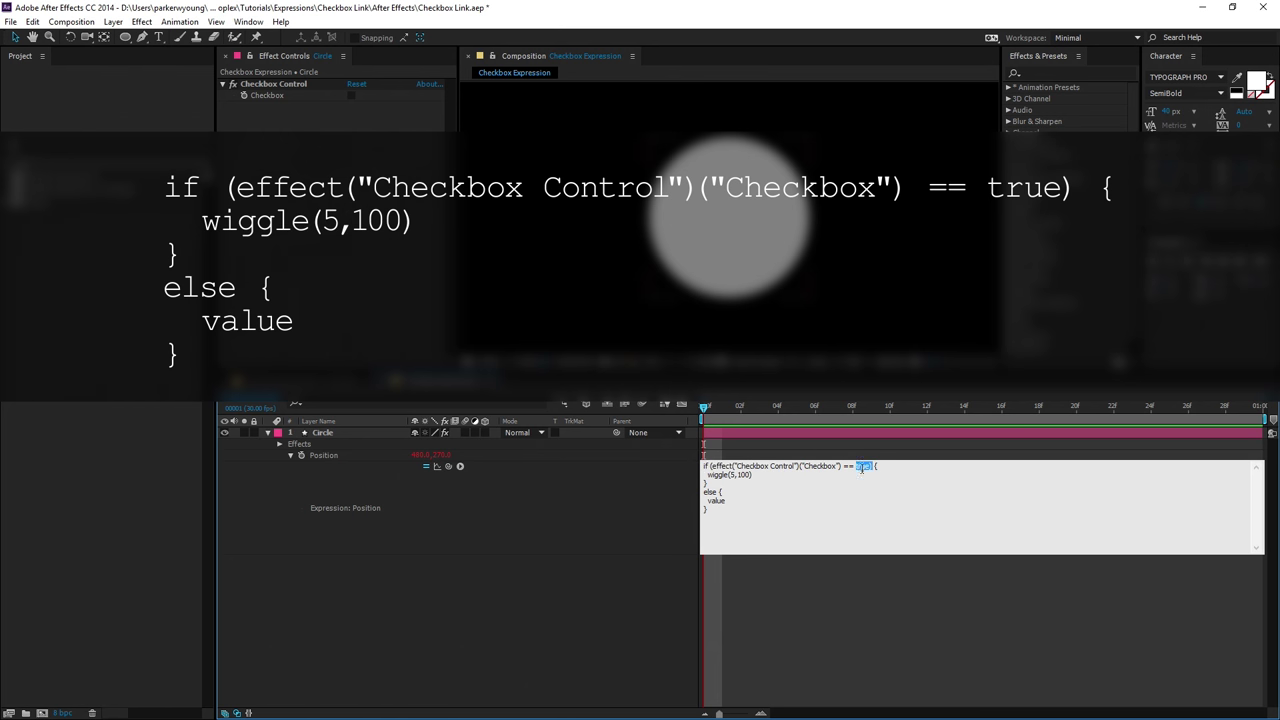
pyautogui.click(753, 477)
pyautogui.moveTo(708, 476); pyautogui.dragTo(754, 476)
pyautogui.click(737, 479)
pyautogui.doubleClick(741, 475)
pyautogui.moveTo(708, 500); pyautogui.dragTo(731, 500)
pyautogui.click(615, 530)
# Preview the circle with the Checkbox off, and enable the Checkbox to preview the wiggle motion
pyautogui.moveTo(708, 408); pyautogui.dragTo(861, 418)
pyautogui.press('space')
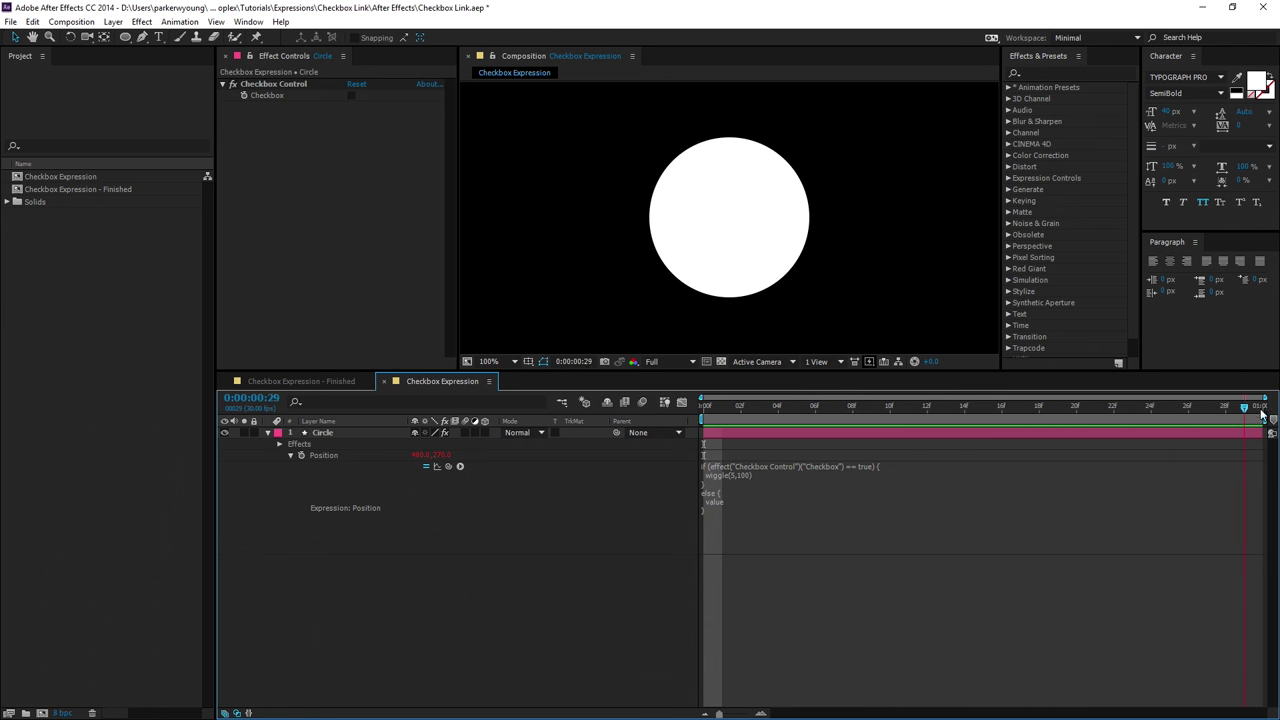
pyautogui.click(350, 95)
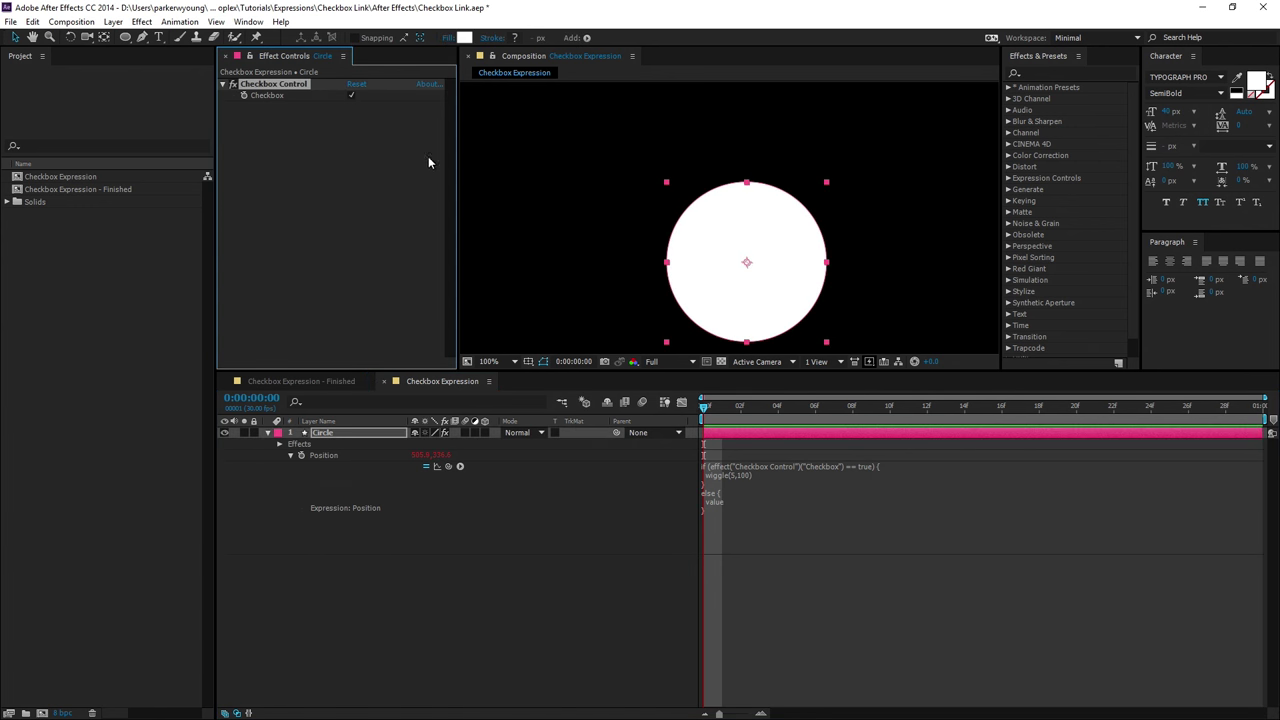
pyautogui.press('space')
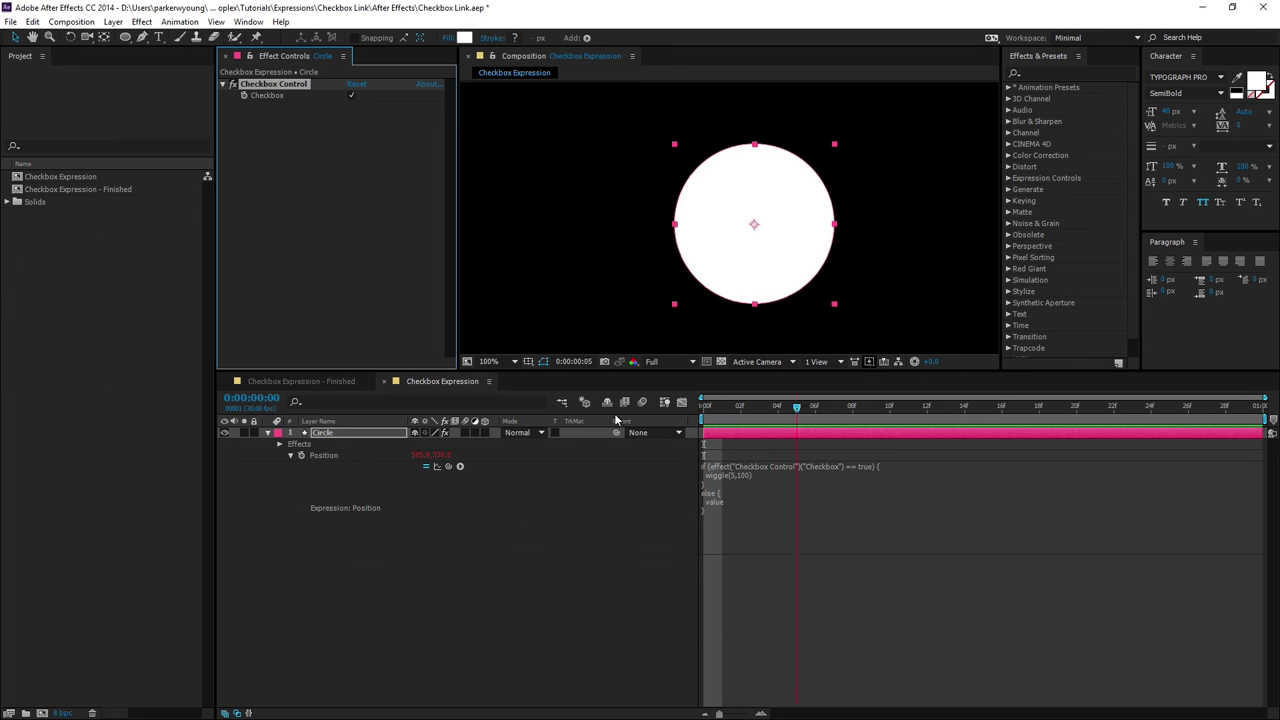
pyautogui.press('space')
pyautogui.moveTo(722, 408); pyautogui.dragTo(631, 450)
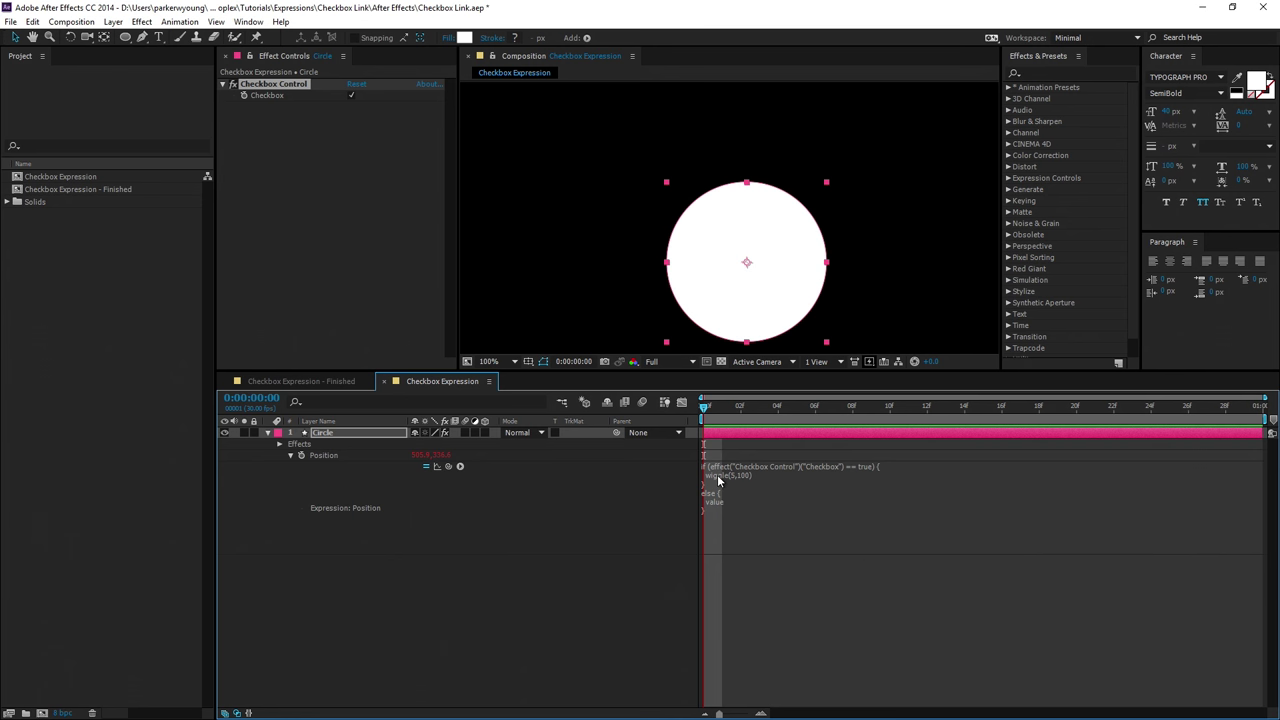
# Create a null object in the Checkbox Expression composition and rename it Controller
pyautogui.click(445, 603)
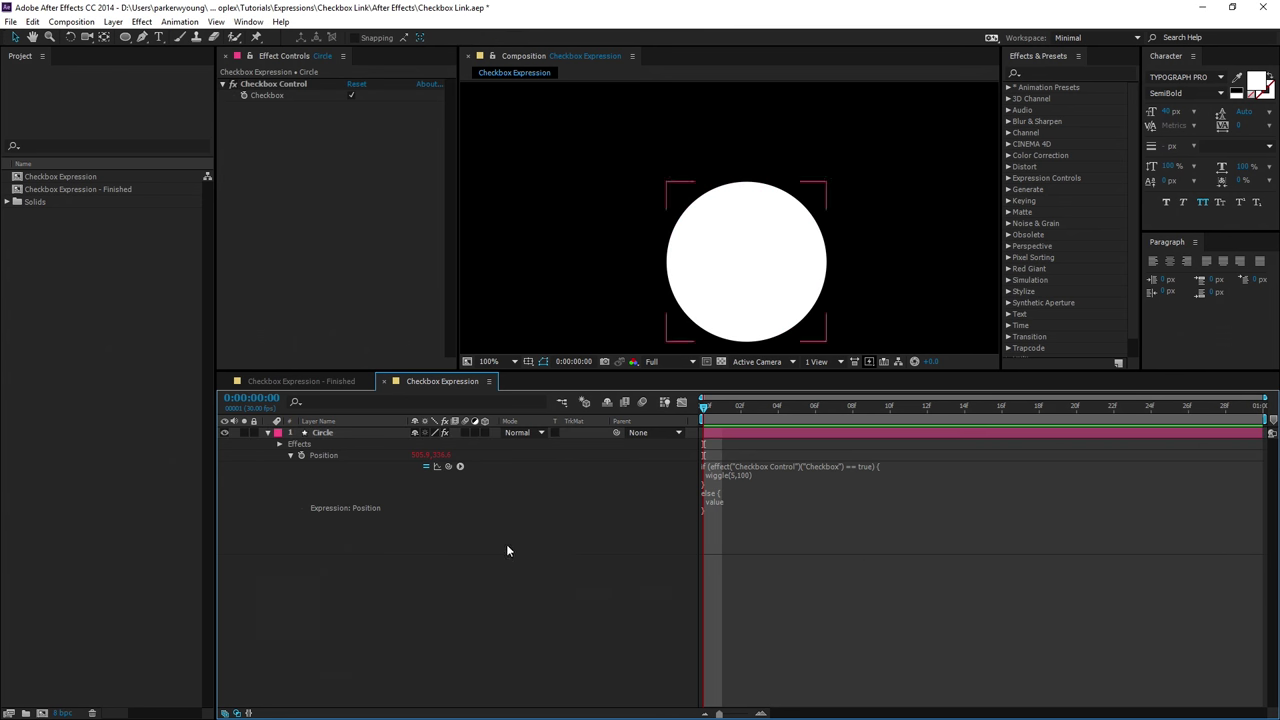
pyautogui.click(113, 21)
pyautogui.moveTo(60, 37)
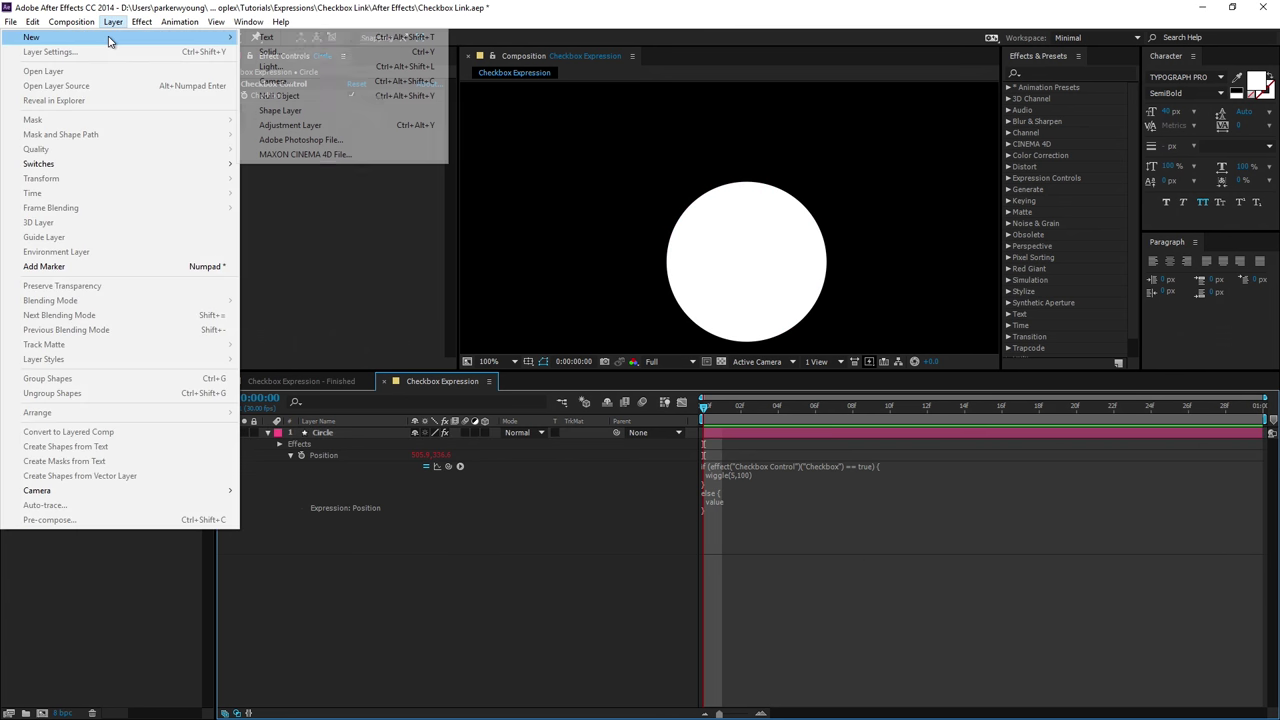
pyautogui.click(290, 95)
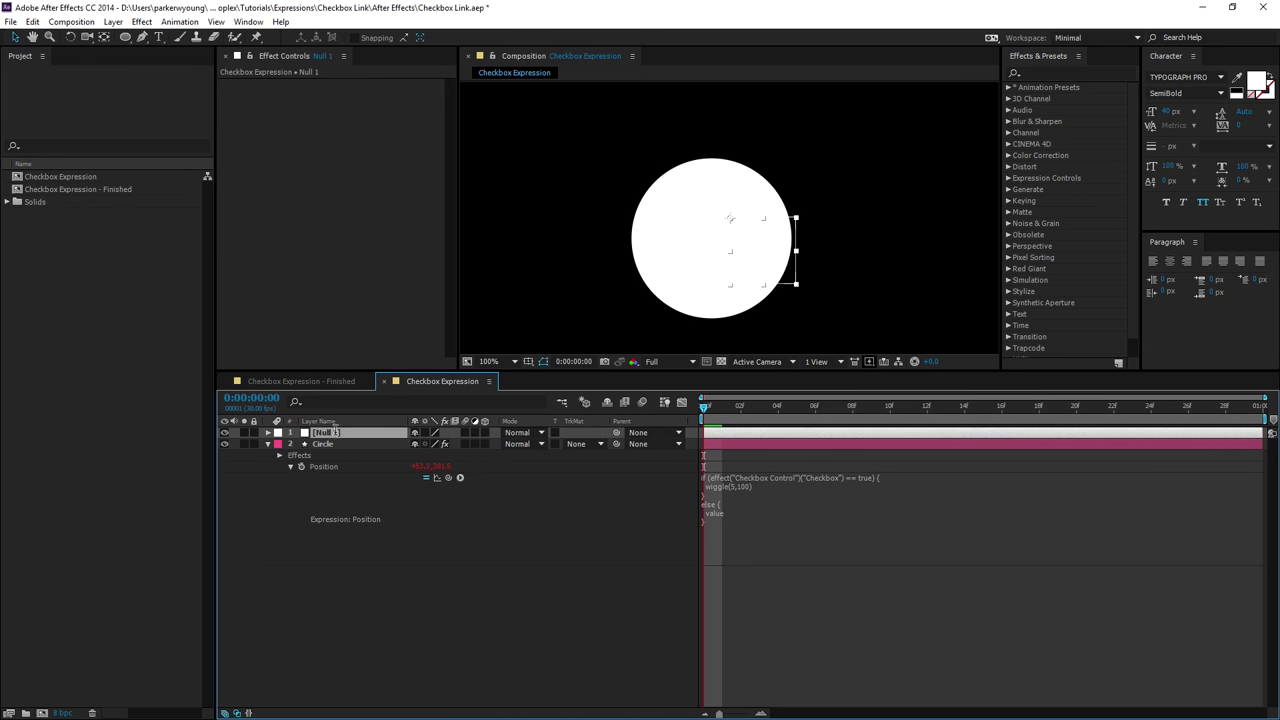
pyautogui.press('Return')
pyautogui.write('Controller')
pyautogui.press('Return')
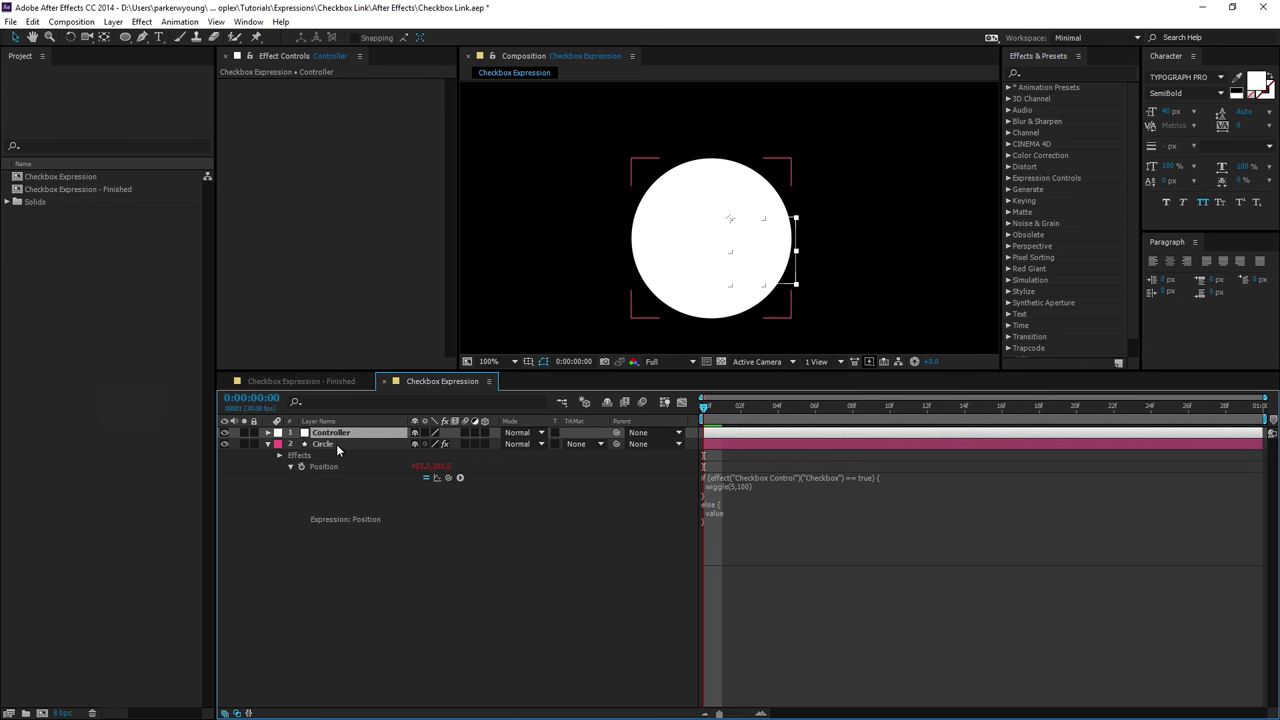
# Apply a Checkbox Control expression effect to the Controller null
pyautogui.click(141, 21)
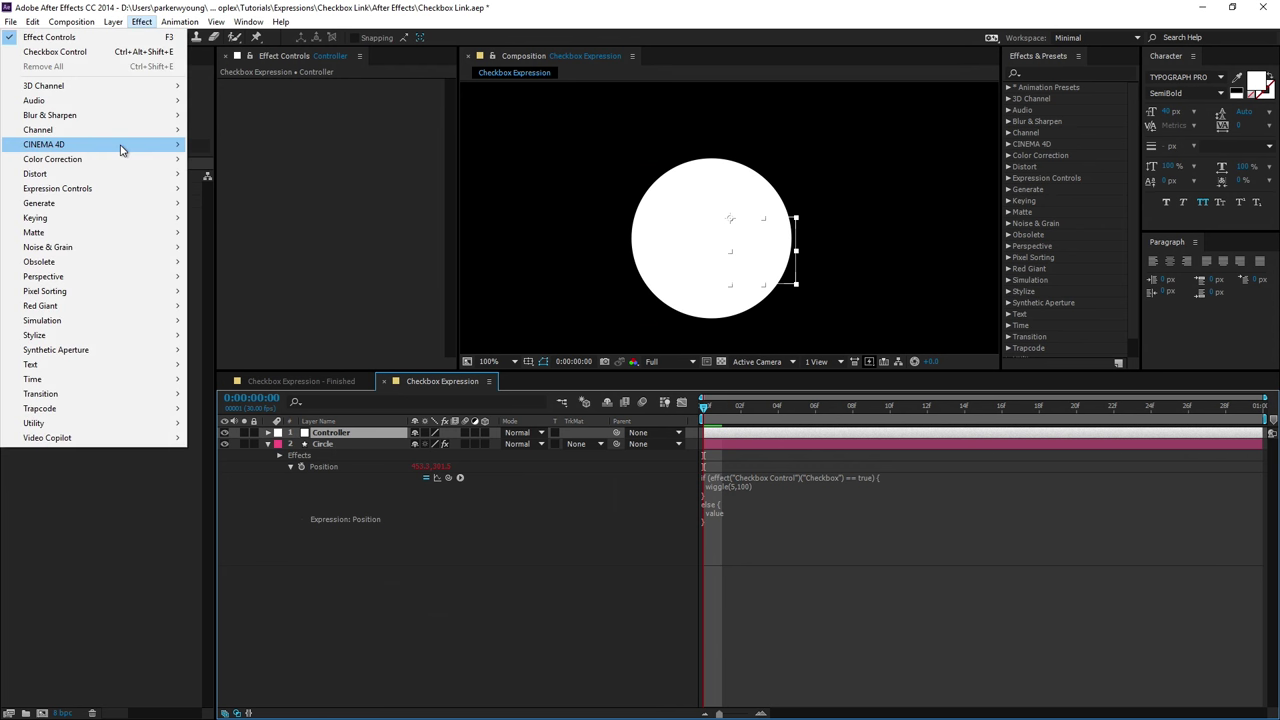
pyautogui.moveTo(111, 161)
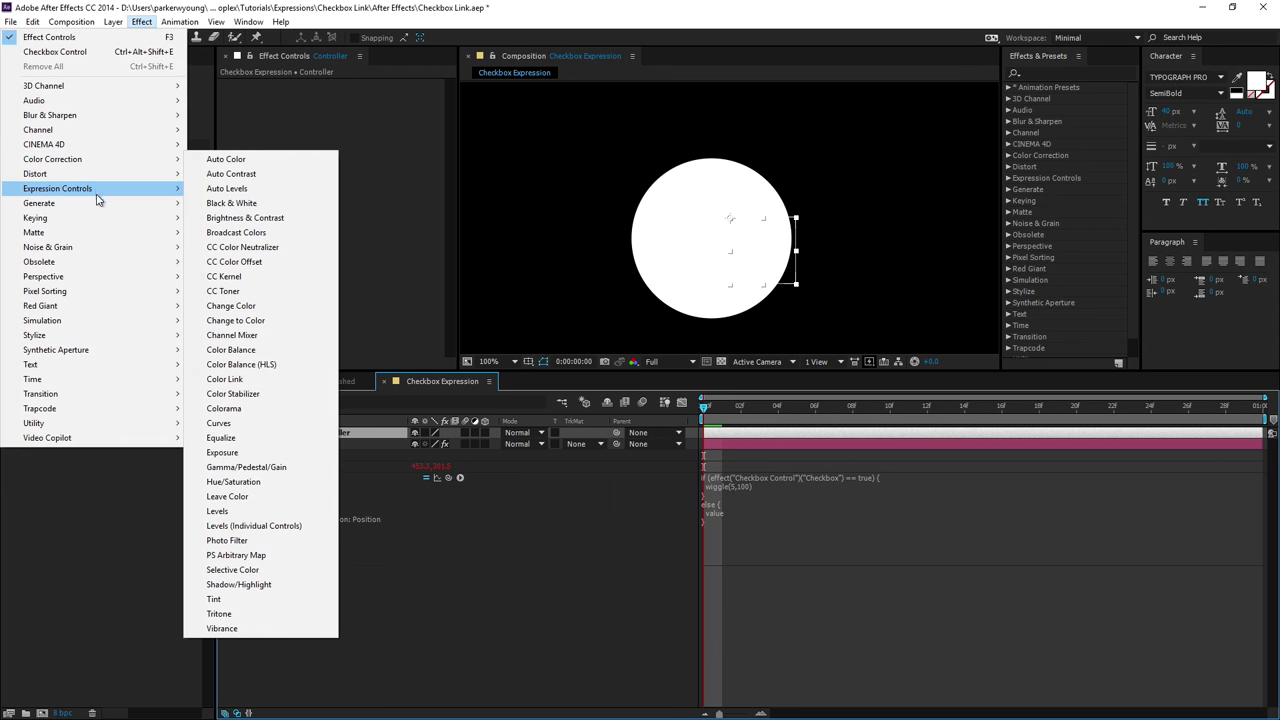
pyautogui.moveTo(100, 189)
pyautogui.click(236, 218)
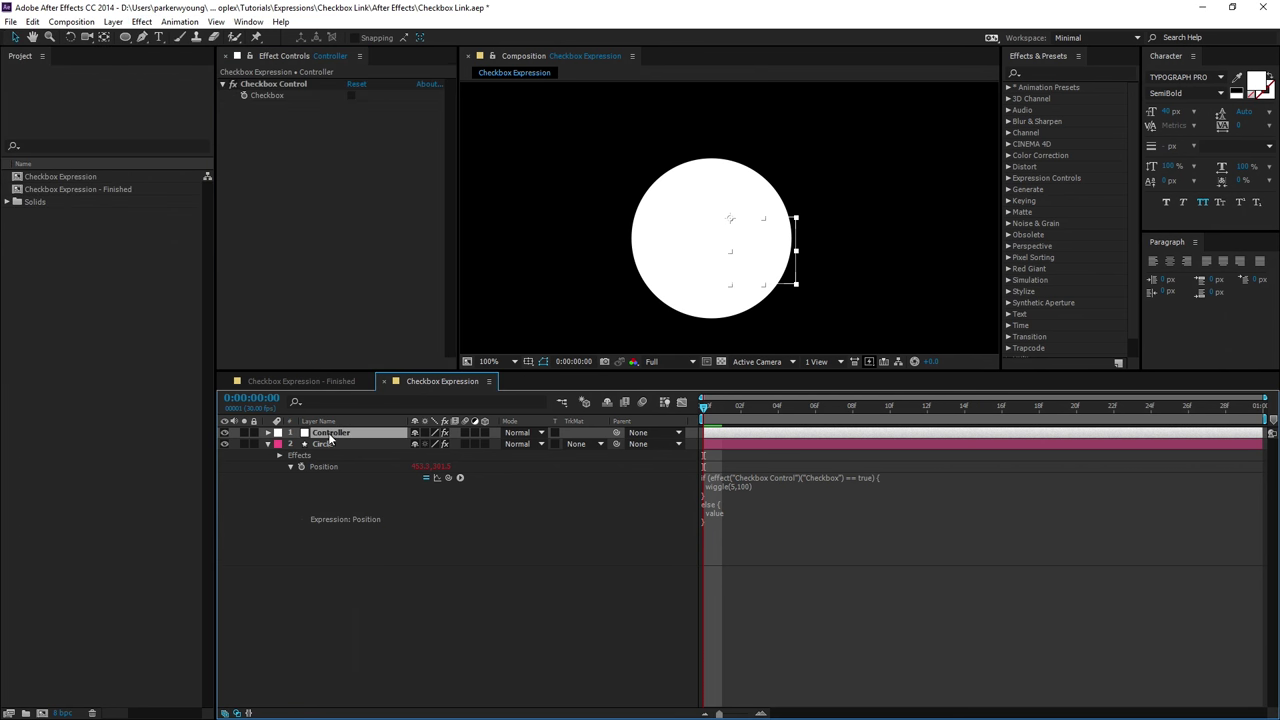
pyautogui.press('Return')
# Replace the checkbox reference in Circle's Position expression with a link to the Controller's Checkbox, and examine the added layer reference
pyautogui.click(762, 478)
pyautogui.click(737, 477)
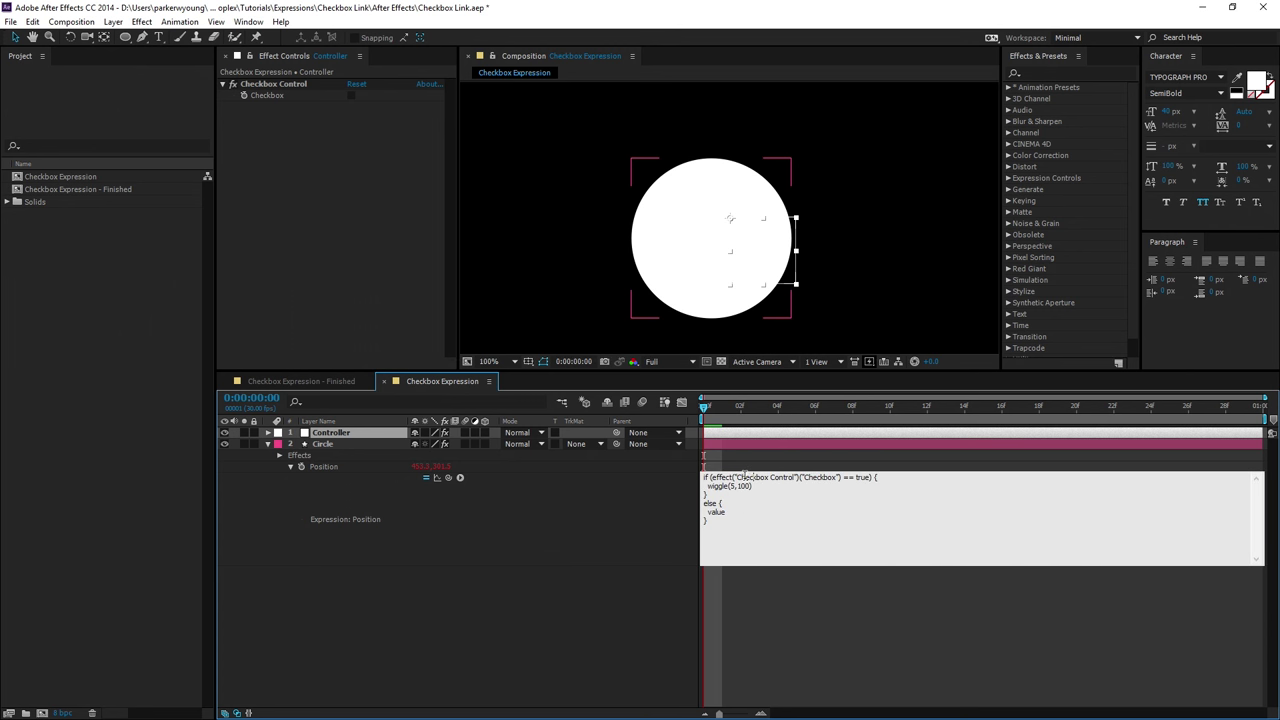
pyautogui.moveTo(737, 477); pyautogui.dragTo(841, 478)
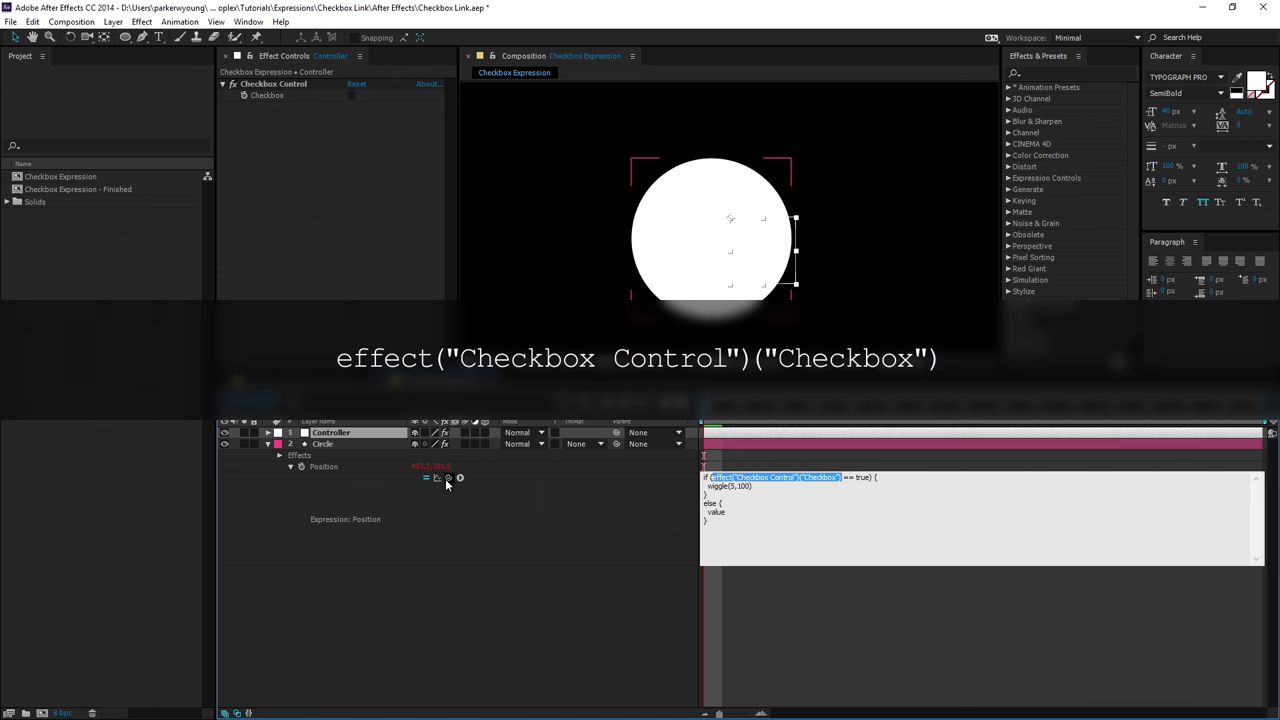
pyautogui.moveTo(416, 422); pyautogui.dragTo(267, 95)
pyautogui.click(656, 623)
pyautogui.click(714, 480)
pyautogui.click(708, 479)
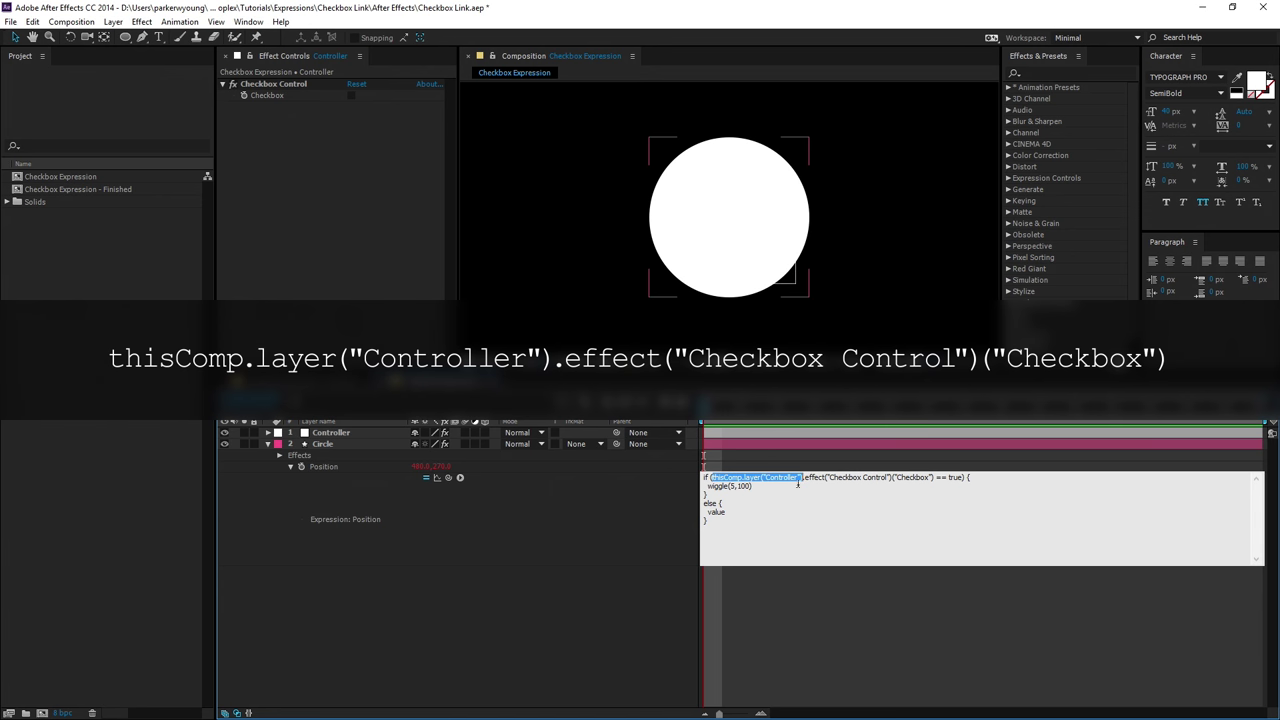
# Delete the Checkbox Control effect from the Circle layer
pyautogui.click(337, 447)
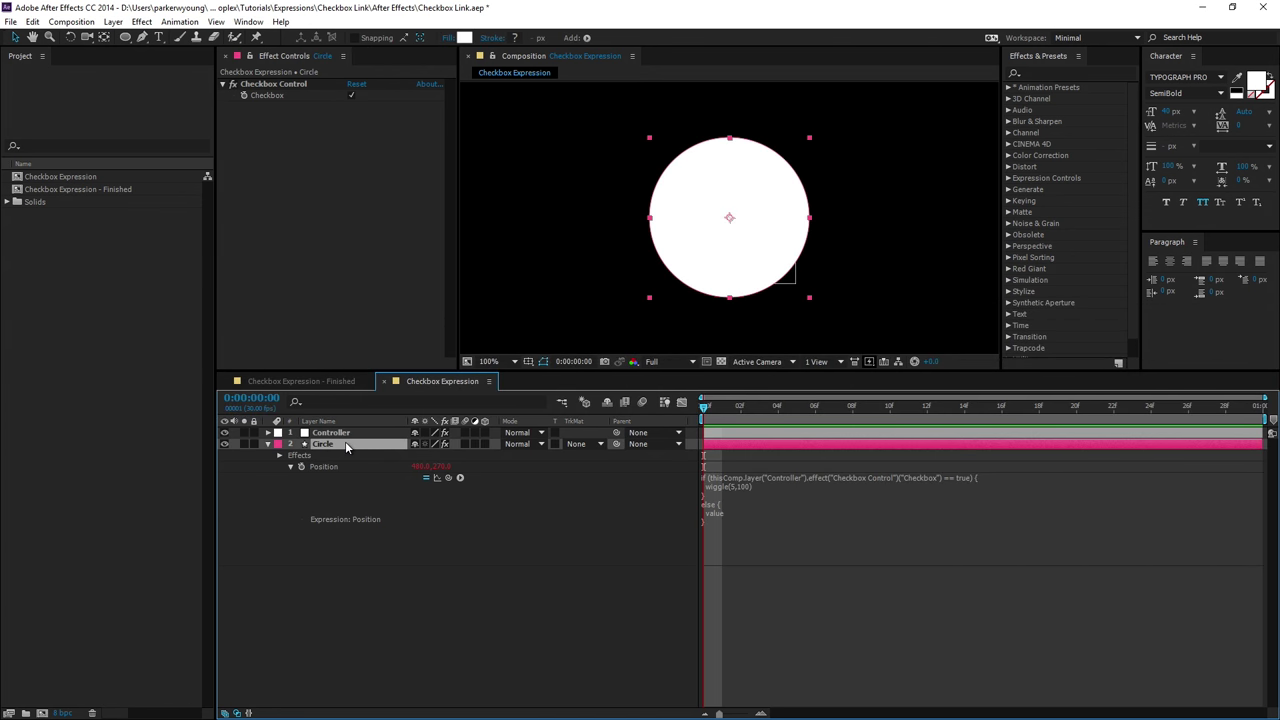
pyautogui.click(267, 88)
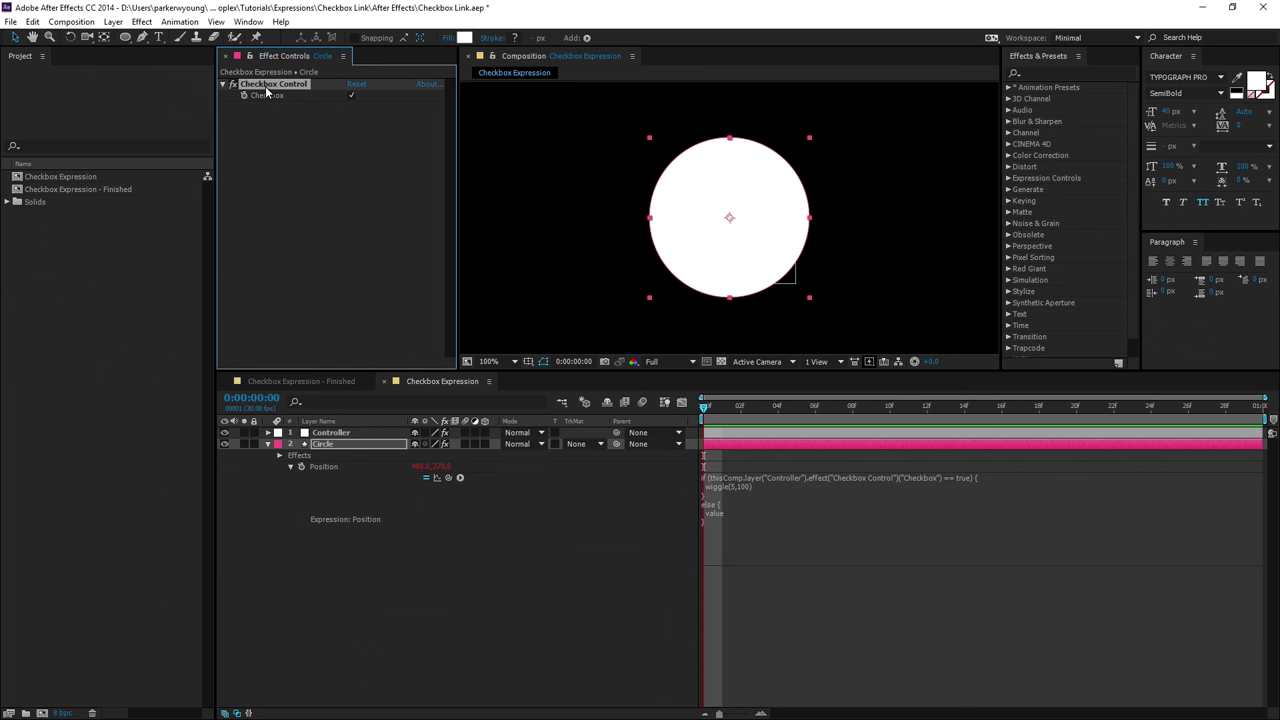
pyautogui.press('Delete')
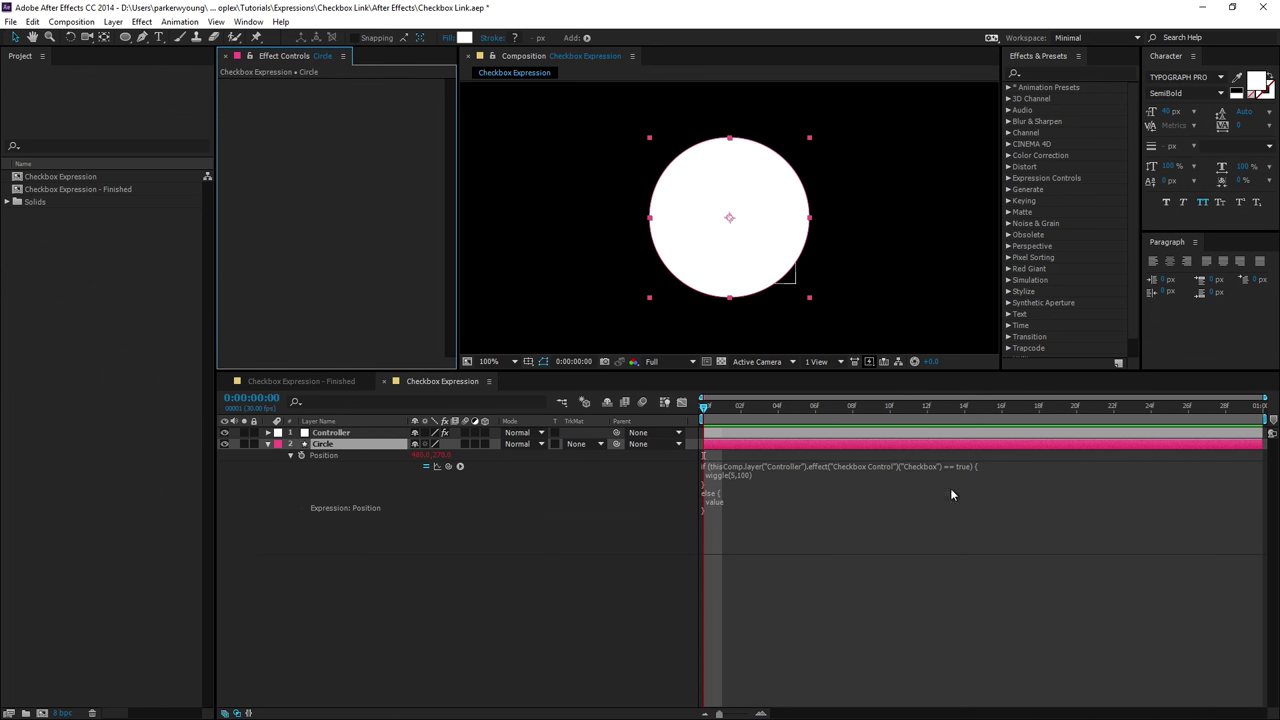
# Preview the circle with the Controller's Checkbox off, and enable the Checkbox to preview the wiggle
pyautogui.moveTo(709, 410); pyautogui.dragTo(990, 425)
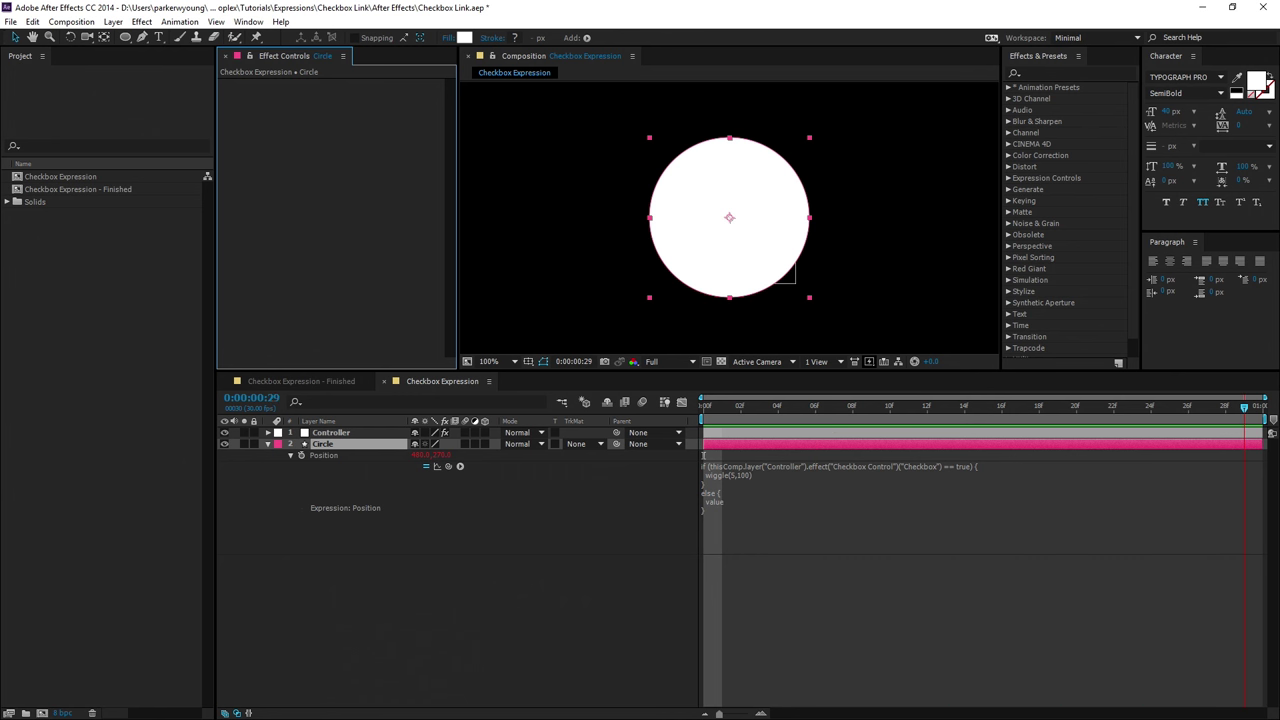
pyautogui.moveTo(1273, 422); pyautogui.dragTo(334, 447)
pyautogui.click(340, 432)
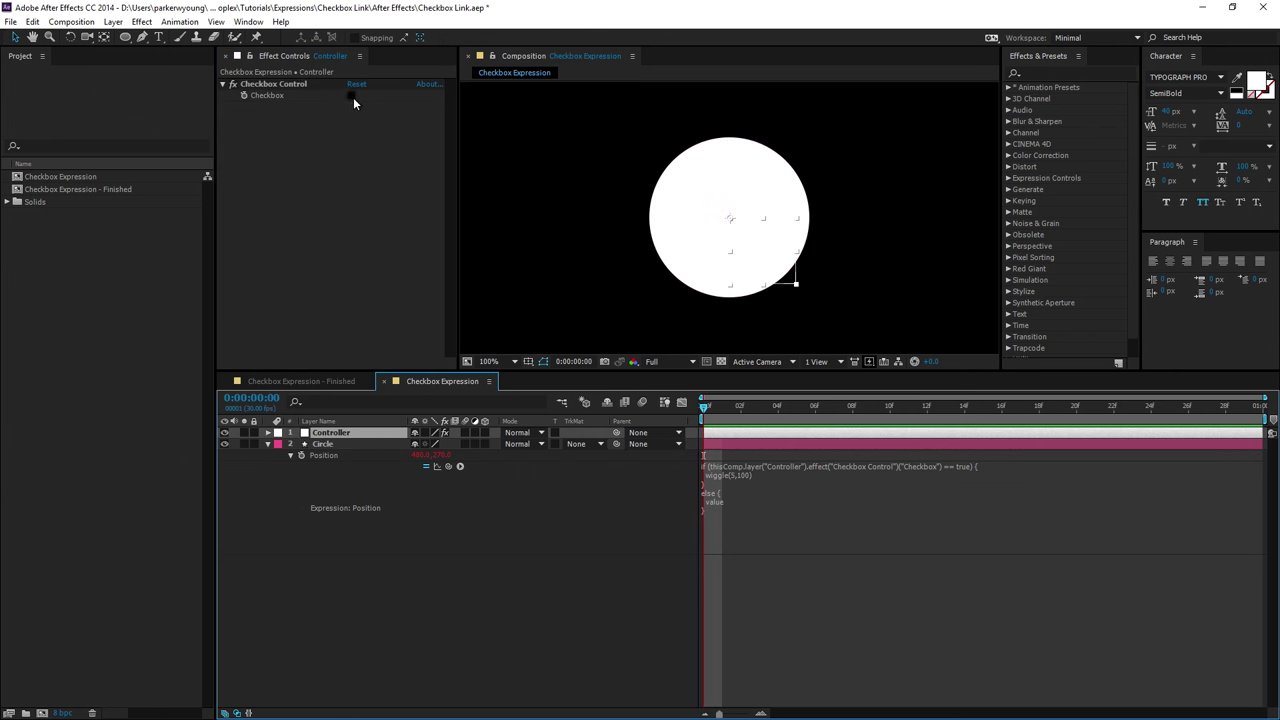
pyautogui.click(352, 96)
pyautogui.press('space')
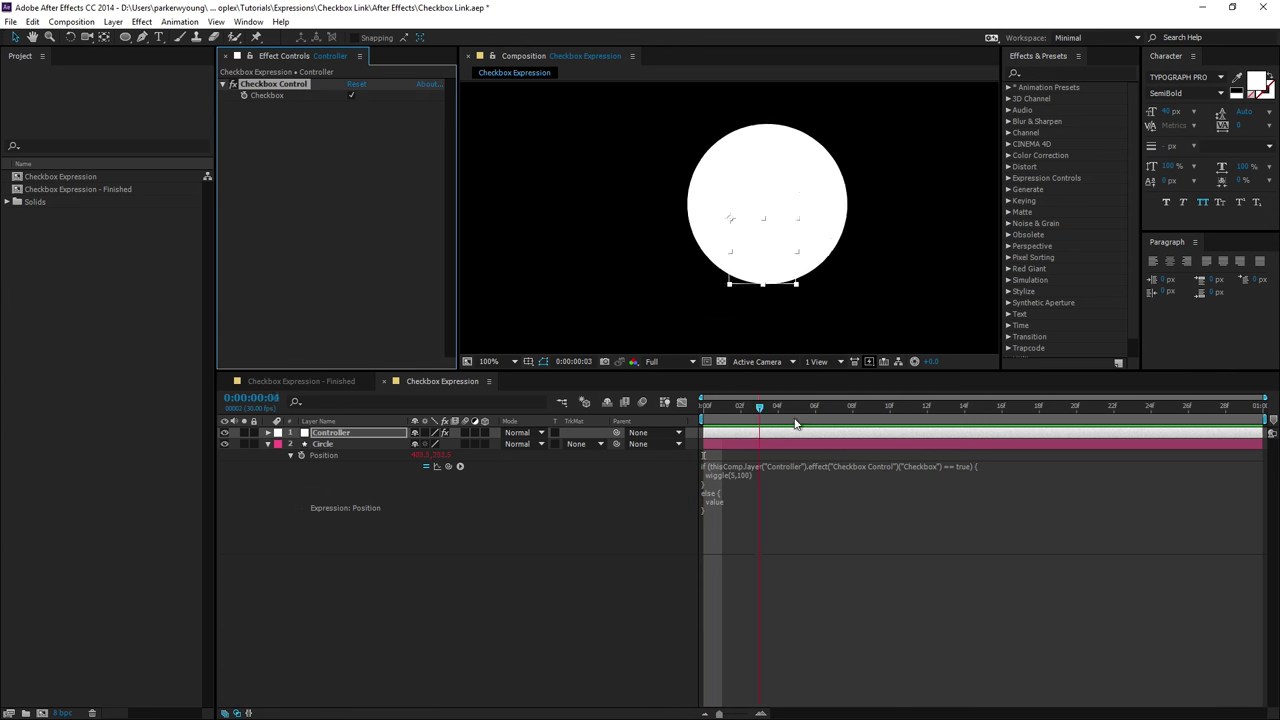
pyautogui.press('space')
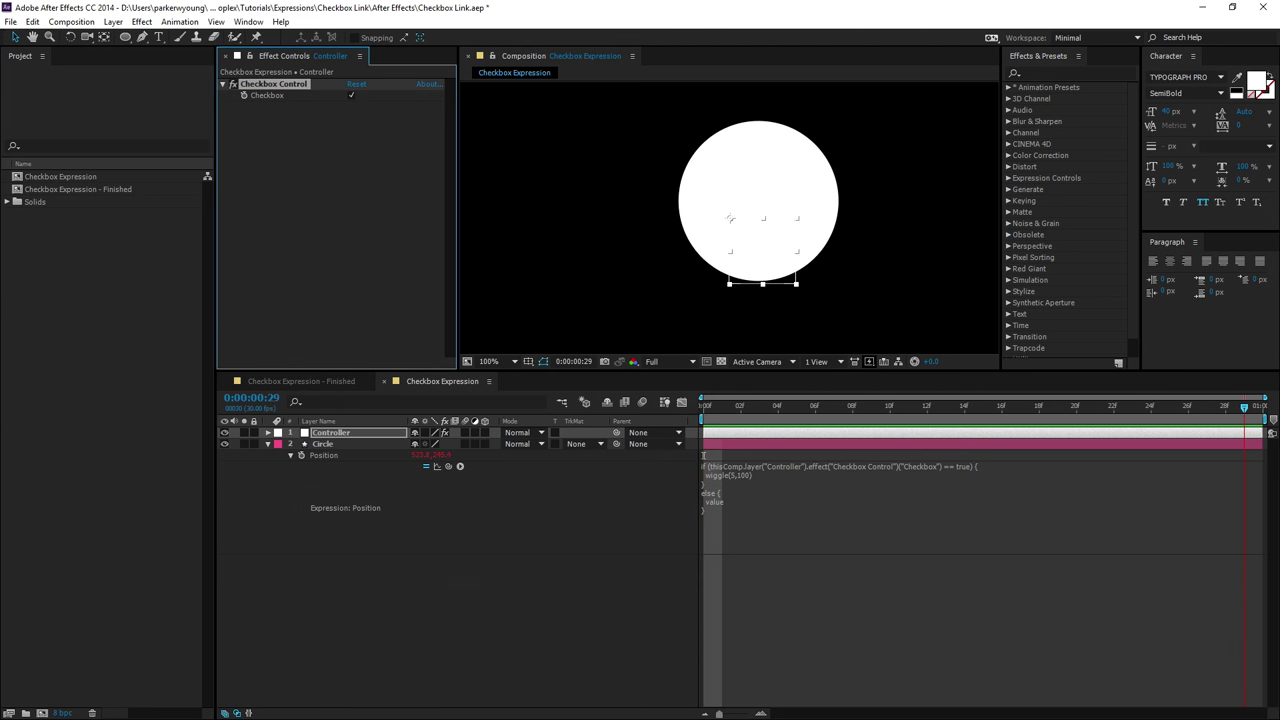
# Replace value in the else block of Circle's Position expression with wiggle(5,500) and apply the expression
pyautogui.click(689, 435)
pyautogui.moveTo(707, 411); pyautogui.dragTo(704, 470)
pyautogui.click(717, 500)
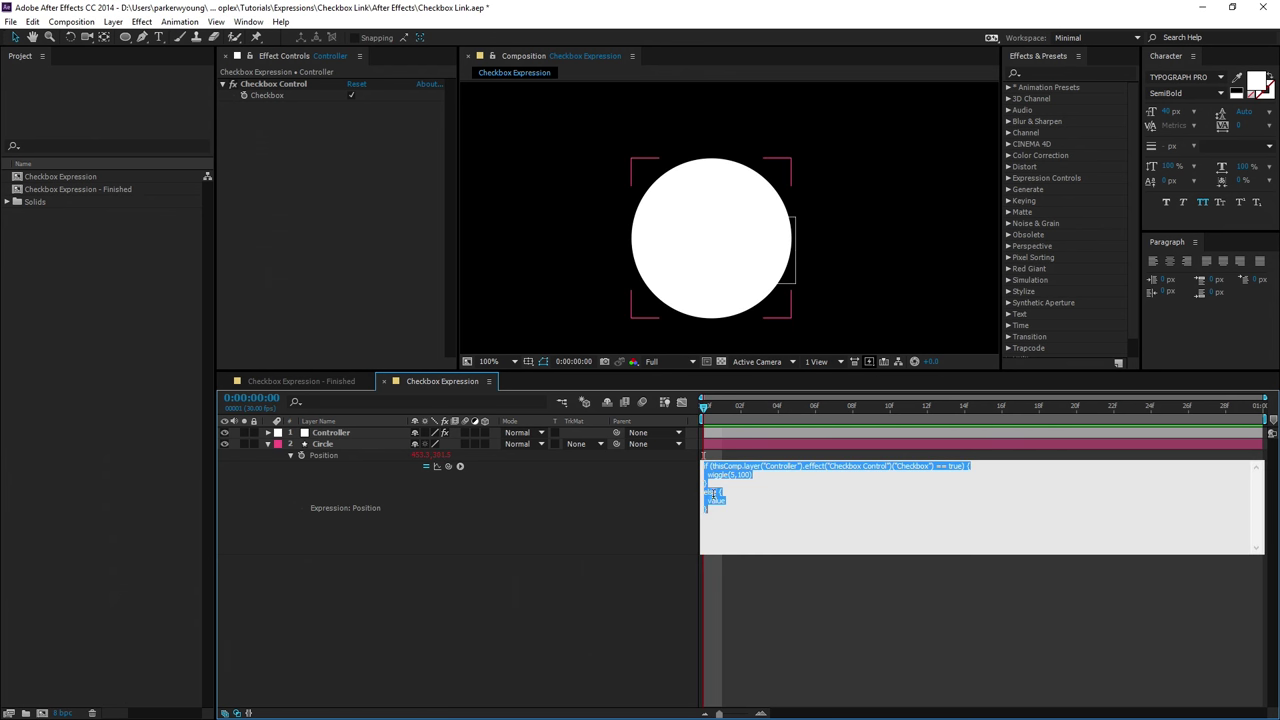
pyautogui.click(728, 499)
pyautogui.moveTo(707, 498); pyautogui.dragTo(732, 498)
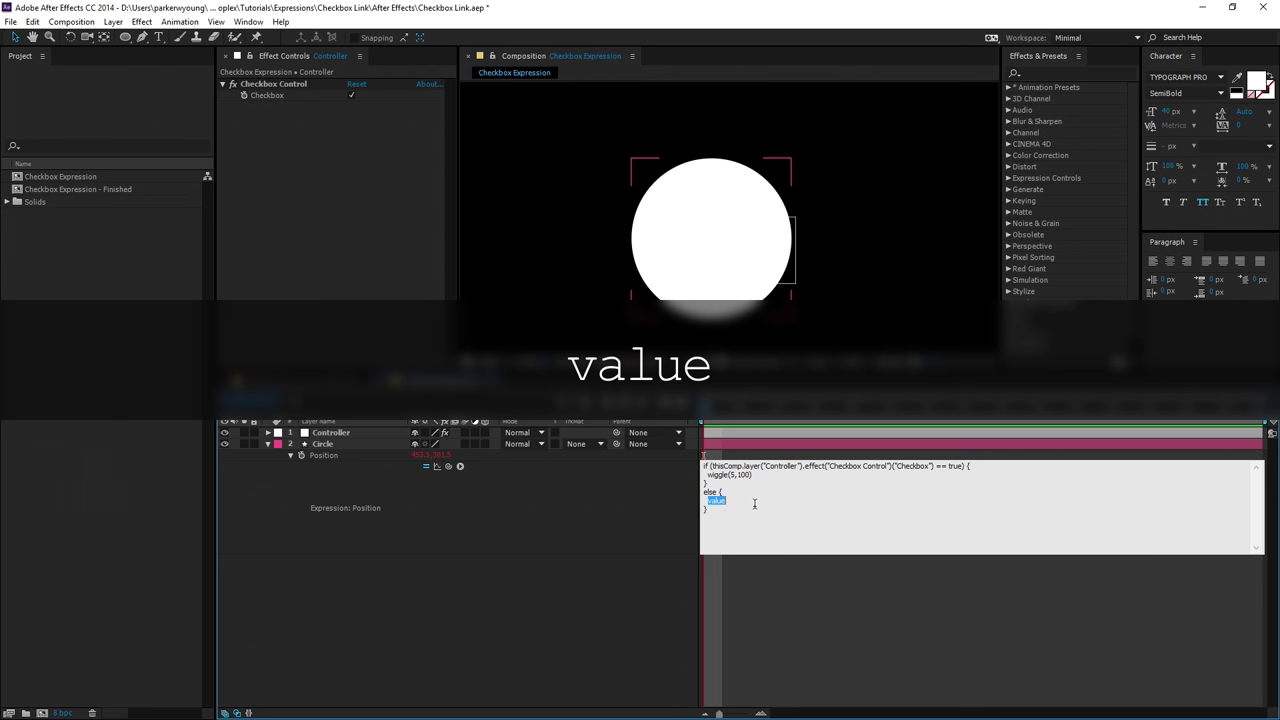
pyautogui.write('wiggle(5,')
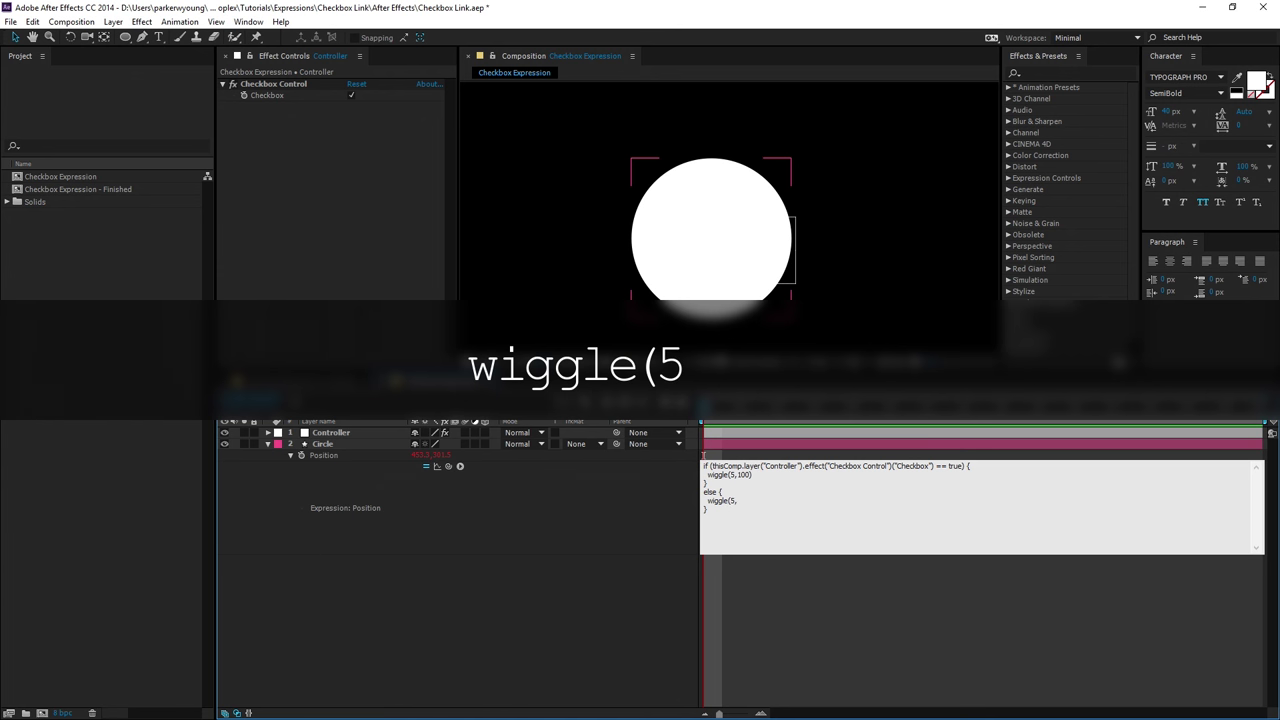
pyautogui.write('5')
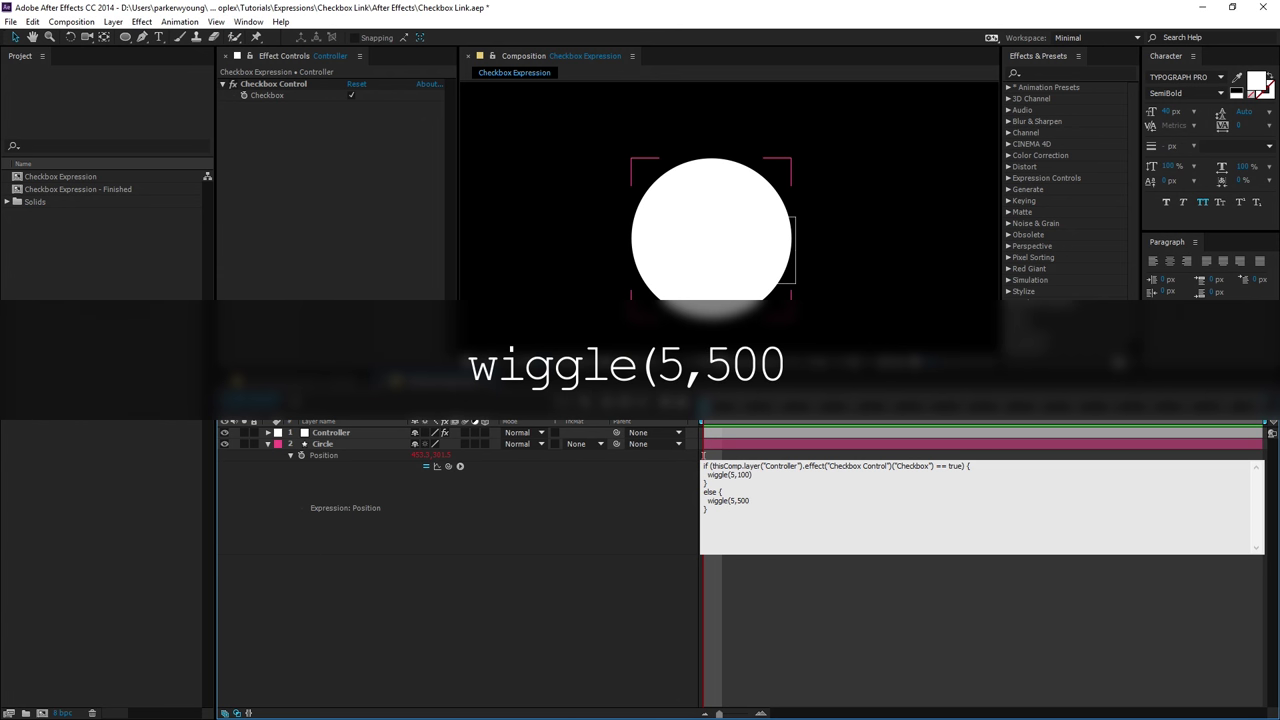
pyautogui.click(576, 620)
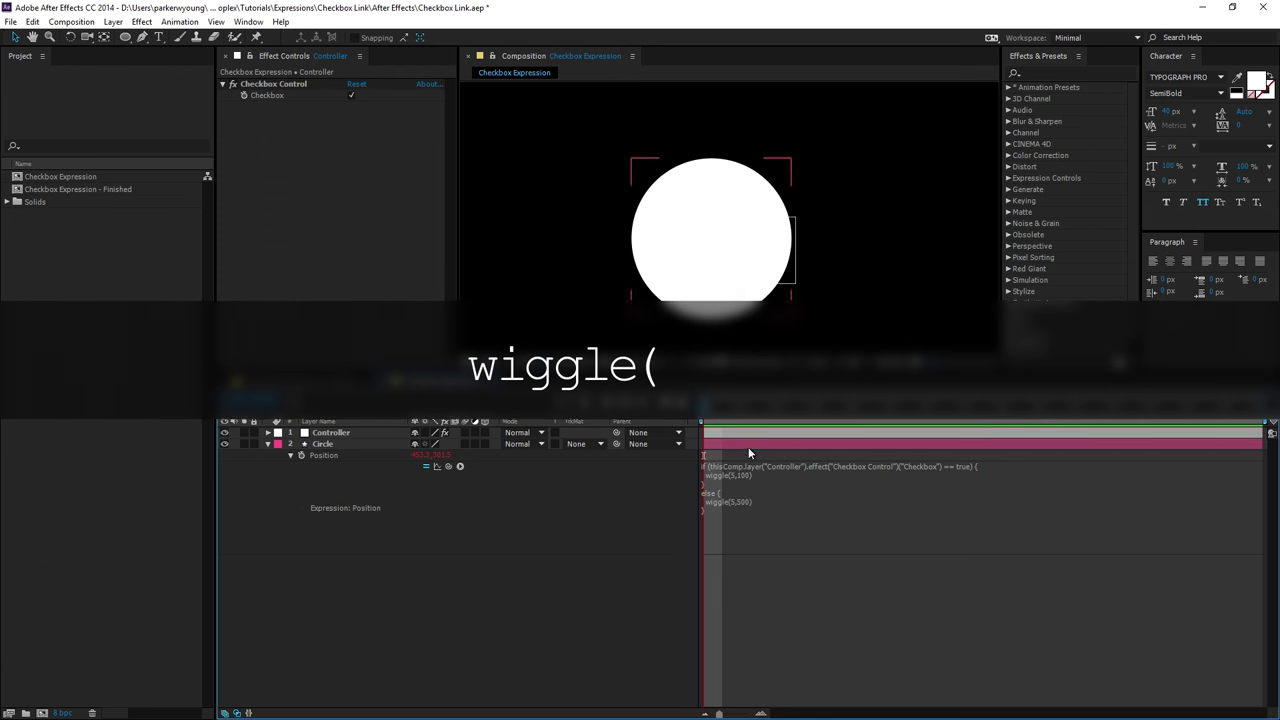
# Preview the circle with the Controller's Checkbox on, and disable the Checkbox to preview the else block's wiggle
pyautogui.moveTo(706, 406); pyautogui.dragTo(818, 408)
pyautogui.press('space')
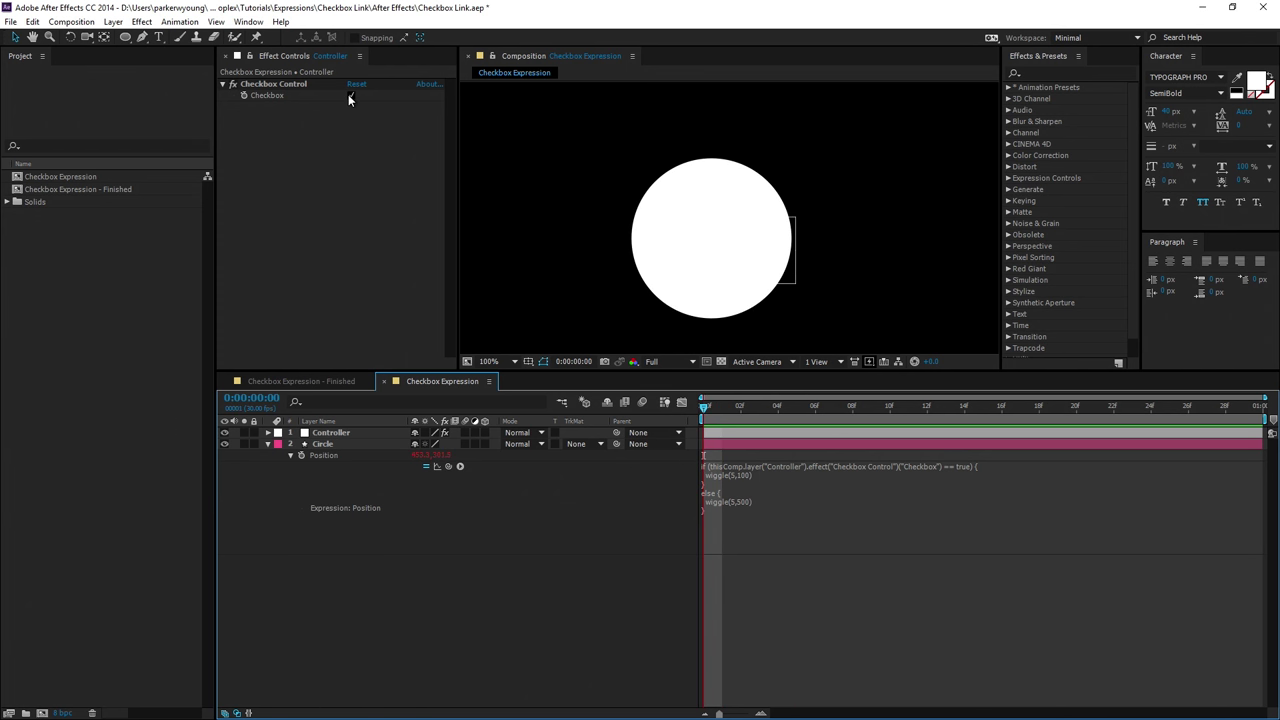
pyautogui.click(350, 95)
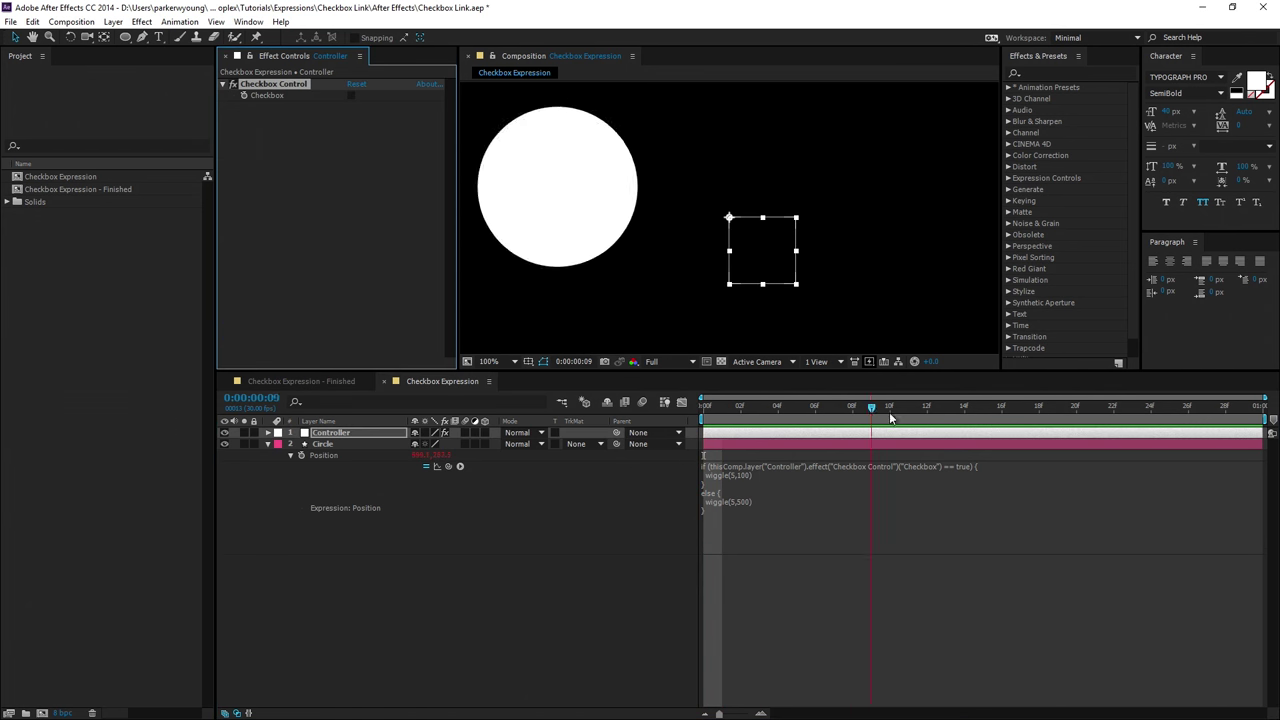
pyautogui.moveTo(655, 430); pyautogui.dragTo(695, 473)
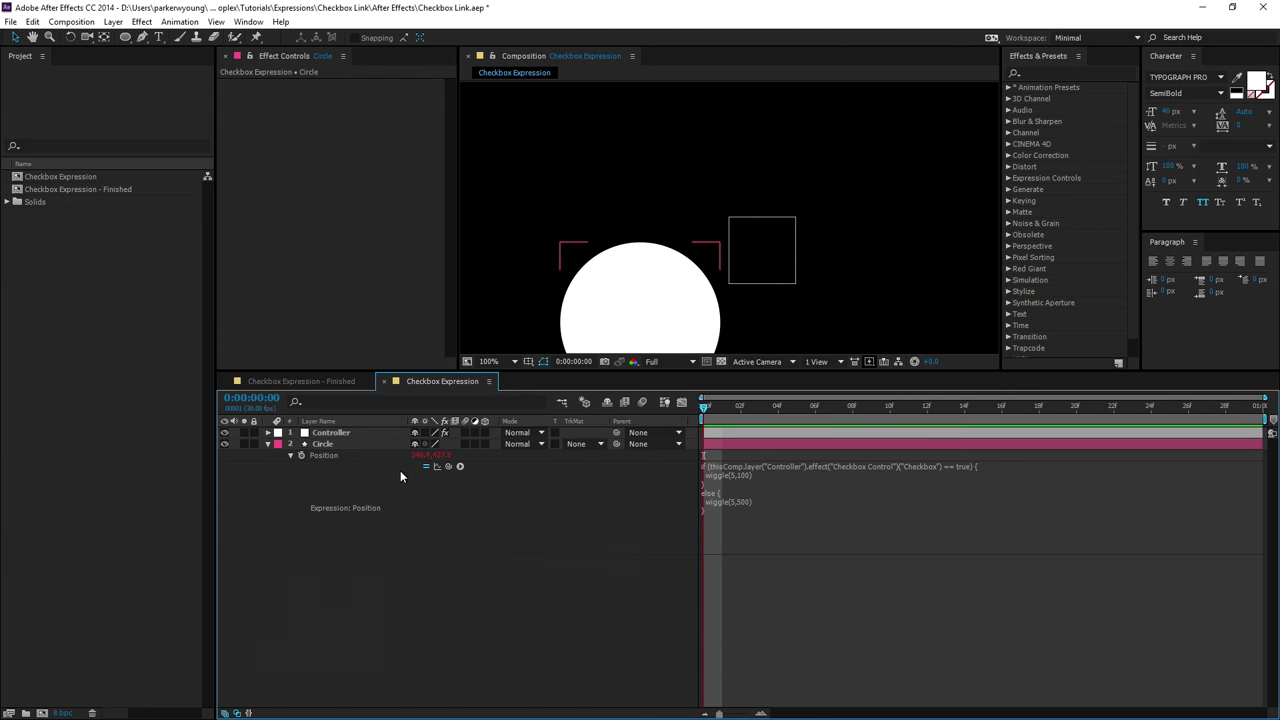
# Add the Controller checkbox if/else expression to Circle's Opacity with values 100 and 50, and disable the Position expression
pyautogui.click(366, 446)
pyautogui.hotkey('shift', 't')
pyautogui.keyDown('alt'); pyautogui.click(300, 560); pyautogui.keyUp('alt')
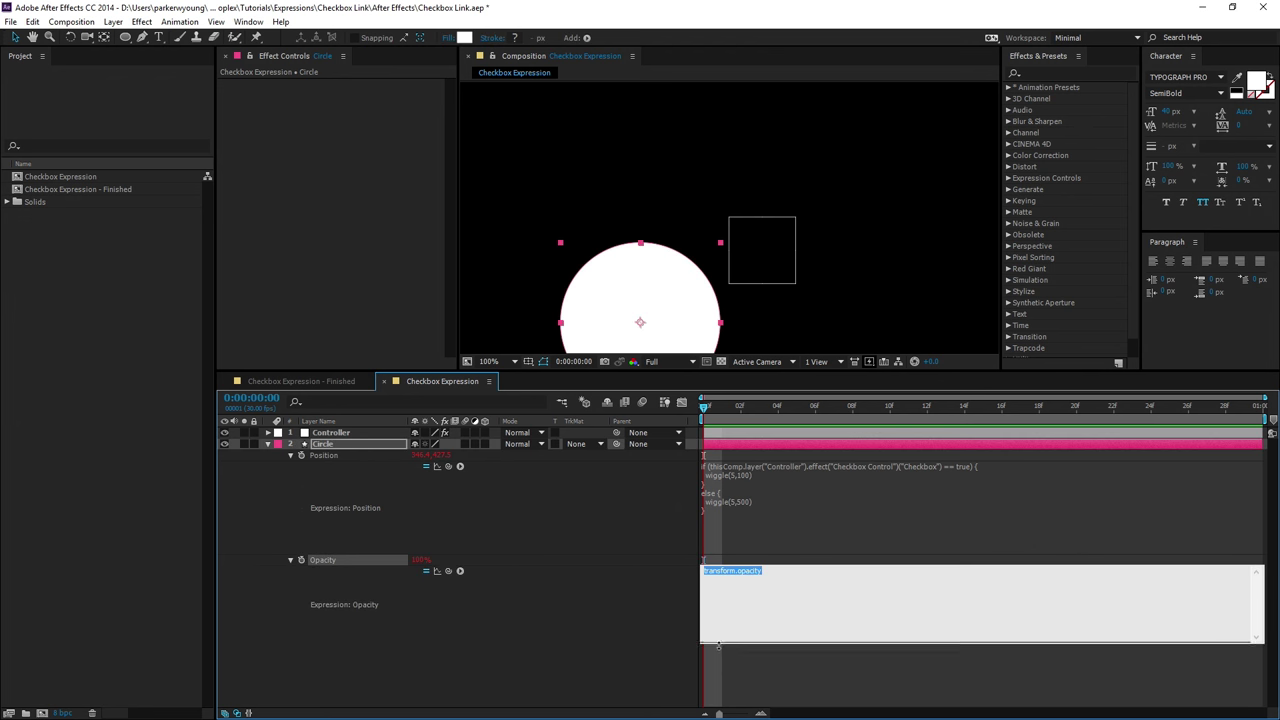
pyautogui.write('if (thisComp.layer("Controller").effect("Checkbox Control")("Checkbox") == true) {   wiggle(5,100) } else {   wiggle(5,500) }')
pyautogui.moveTo(707, 580); pyautogui.dragTo(754, 605)
pyautogui.write('1')
pyautogui.write('50')
pyautogui.click(591, 541)
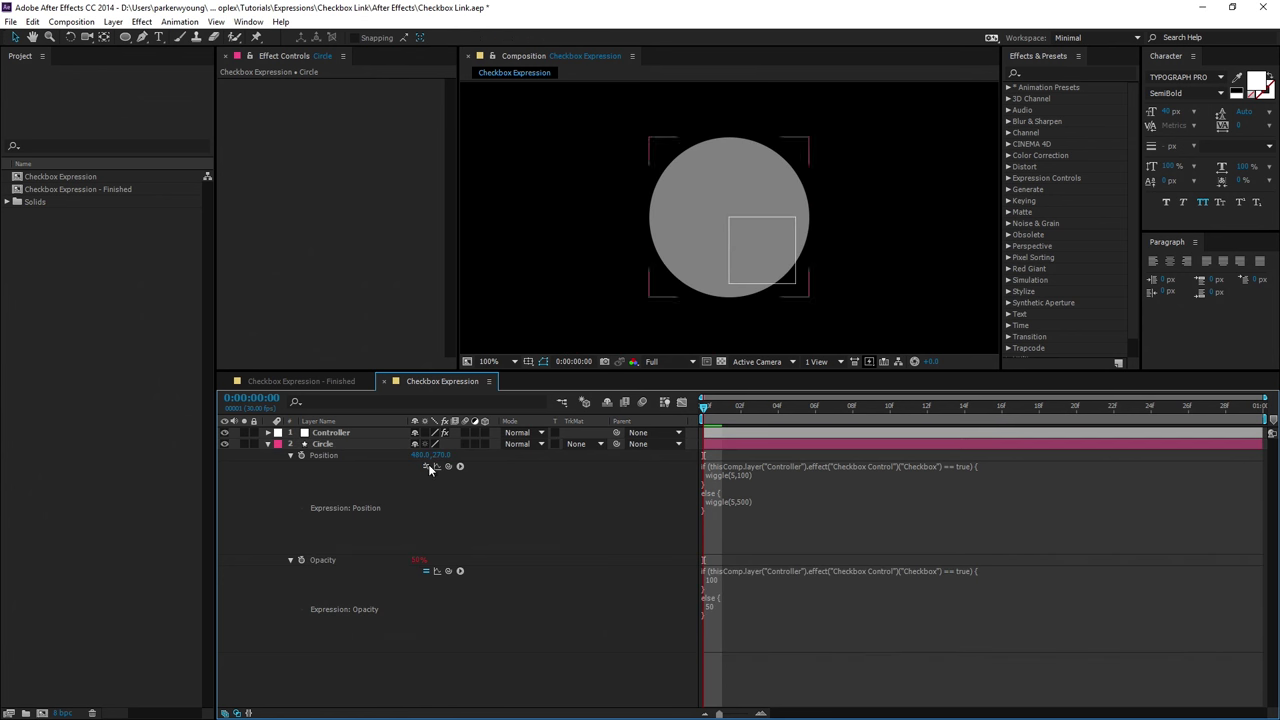
# Toggle the Controller's Checkbox on and off repeatedly to compare the circle's two opacity states
pyautogui.click(345, 432)
pyautogui.click(350, 95)
pyautogui.click(350, 95)
pyautogui.click(350, 95)
pyautogui.click(351, 95)
pyautogui.click(351, 95)
pyautogui.click(351, 95)
pyautogui.click(740, 607)
pyautogui.click(733, 592)
pyautogui.moveTo(721, 579); pyautogui.dragTo(713, 578)
pyautogui.click(640, 520)
pyautogui.click(351, 96)
pyautogui.click(351, 96)
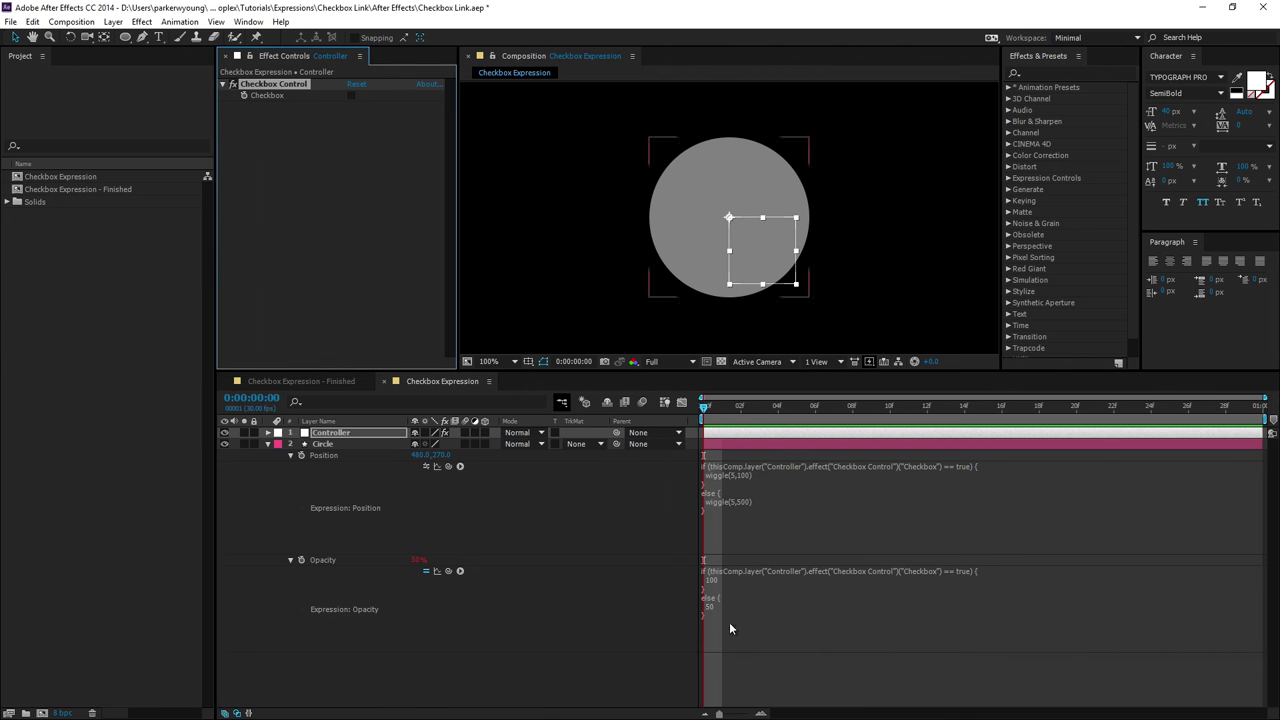
# Set the else value in Circle's Opacity expression to 0 and apply the expression
pyautogui.click(729, 607)
pyautogui.click(713, 605)
pyautogui.press('BackSpace')
pyautogui.press('KP_Enter')
# Switch the Controller's Checkbox on and off to check the circle's visibility with the new else value
pyautogui.click(350, 95)
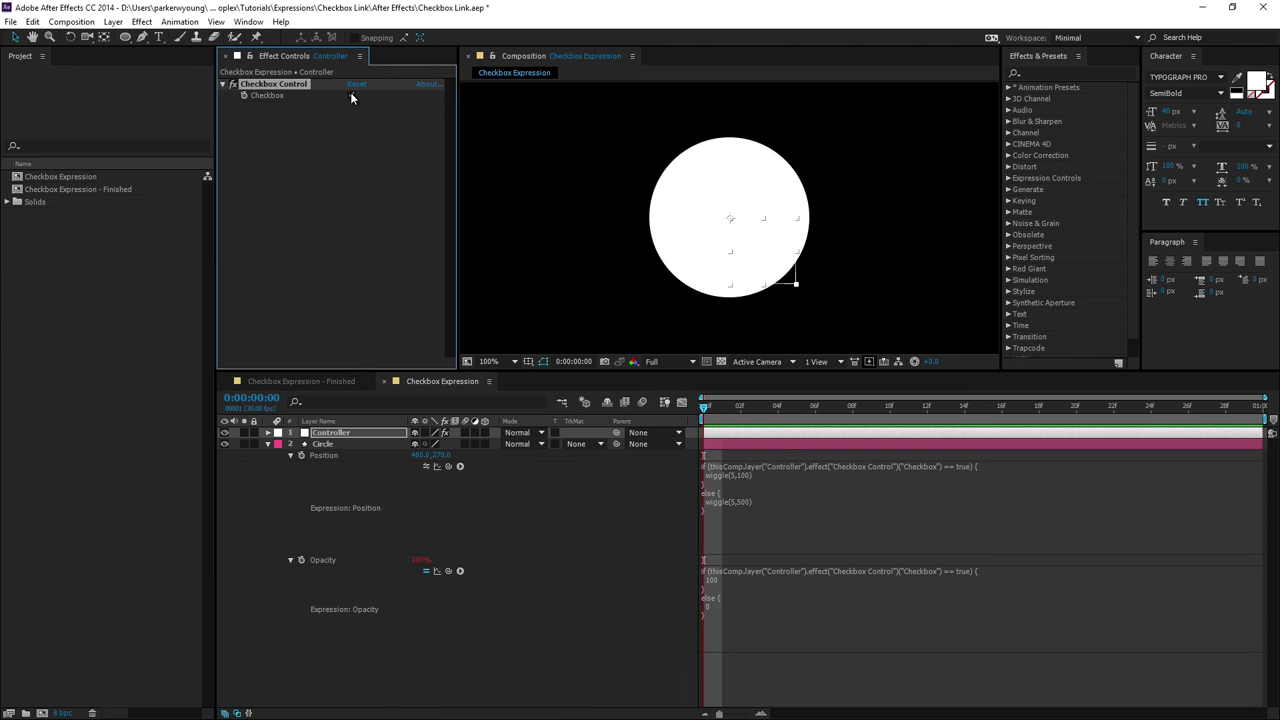
pyautogui.click(350, 95)
pyautogui.hotkey('ctrl', 'Down')
pyautogui.click(440, 693)
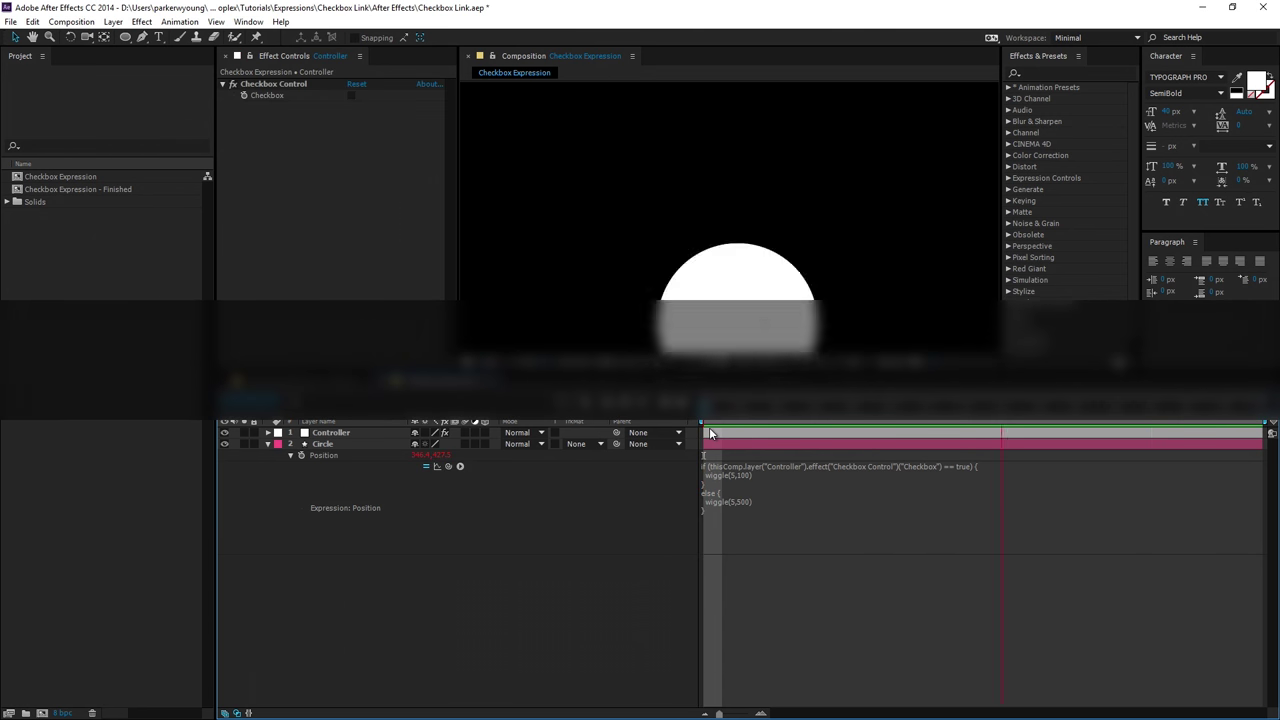